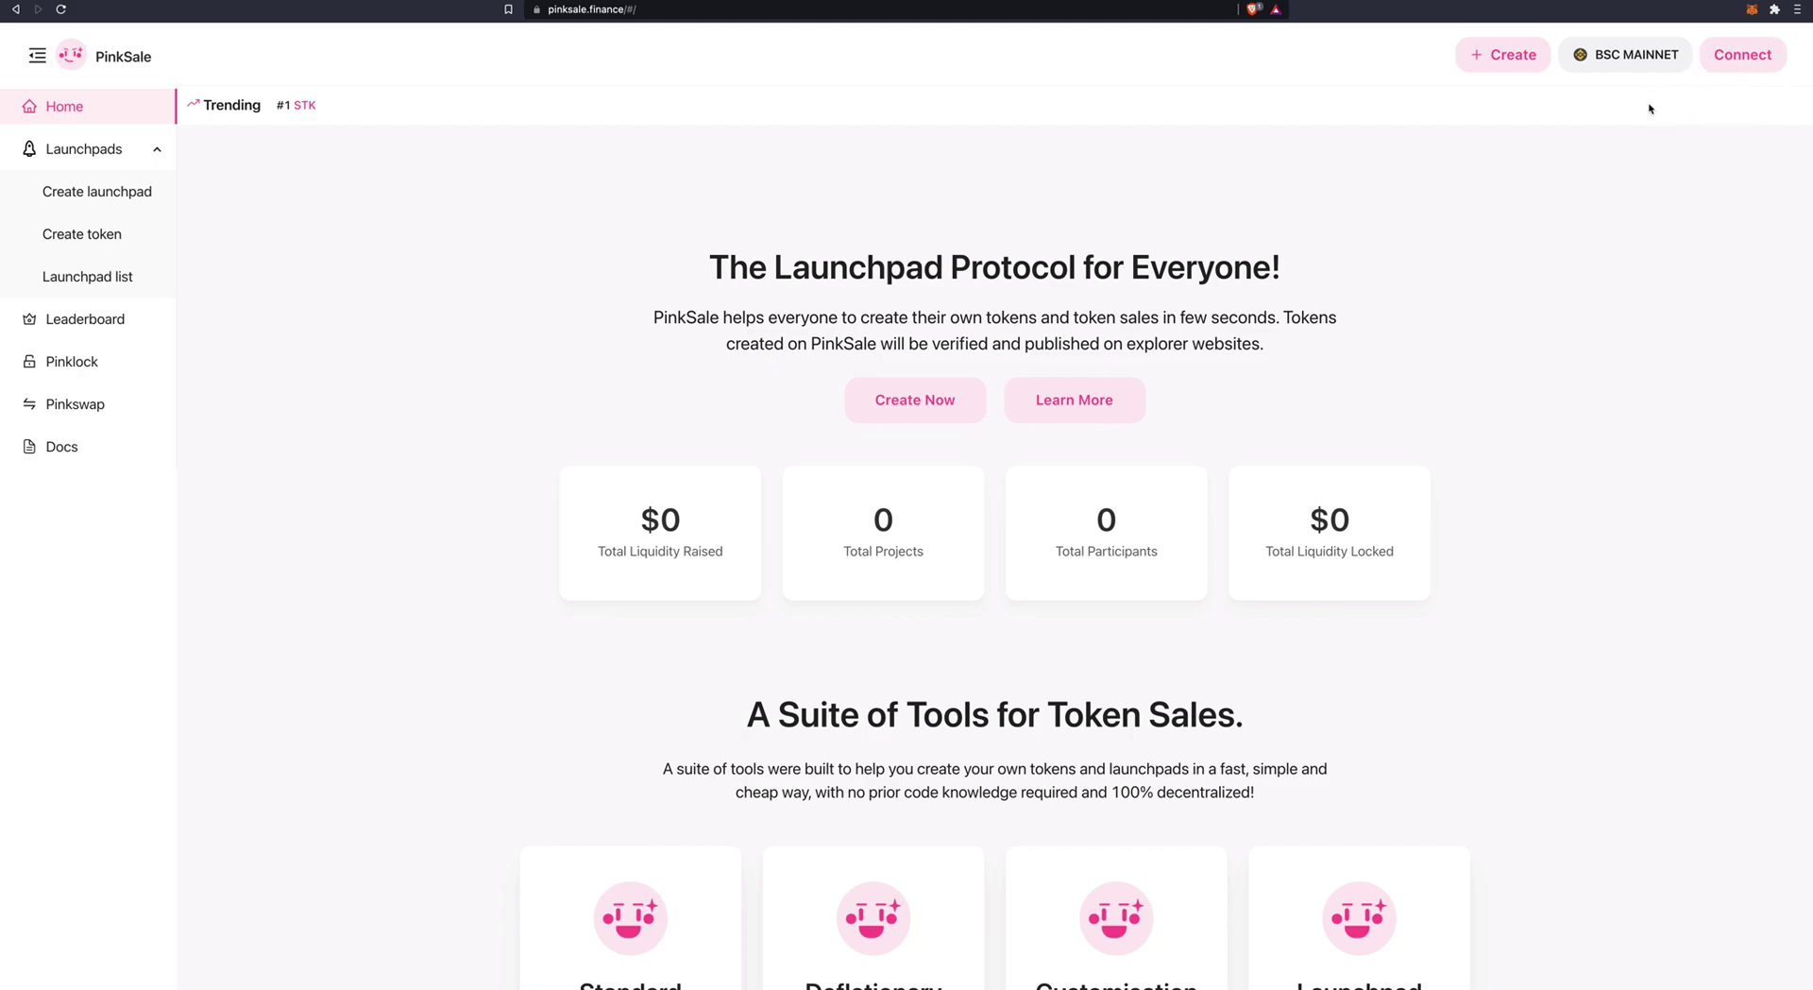
- Connect the MetaMask wallet to PinkSale and show the Create options
{"action": "left_click", "coordinate": [1754, 70]}
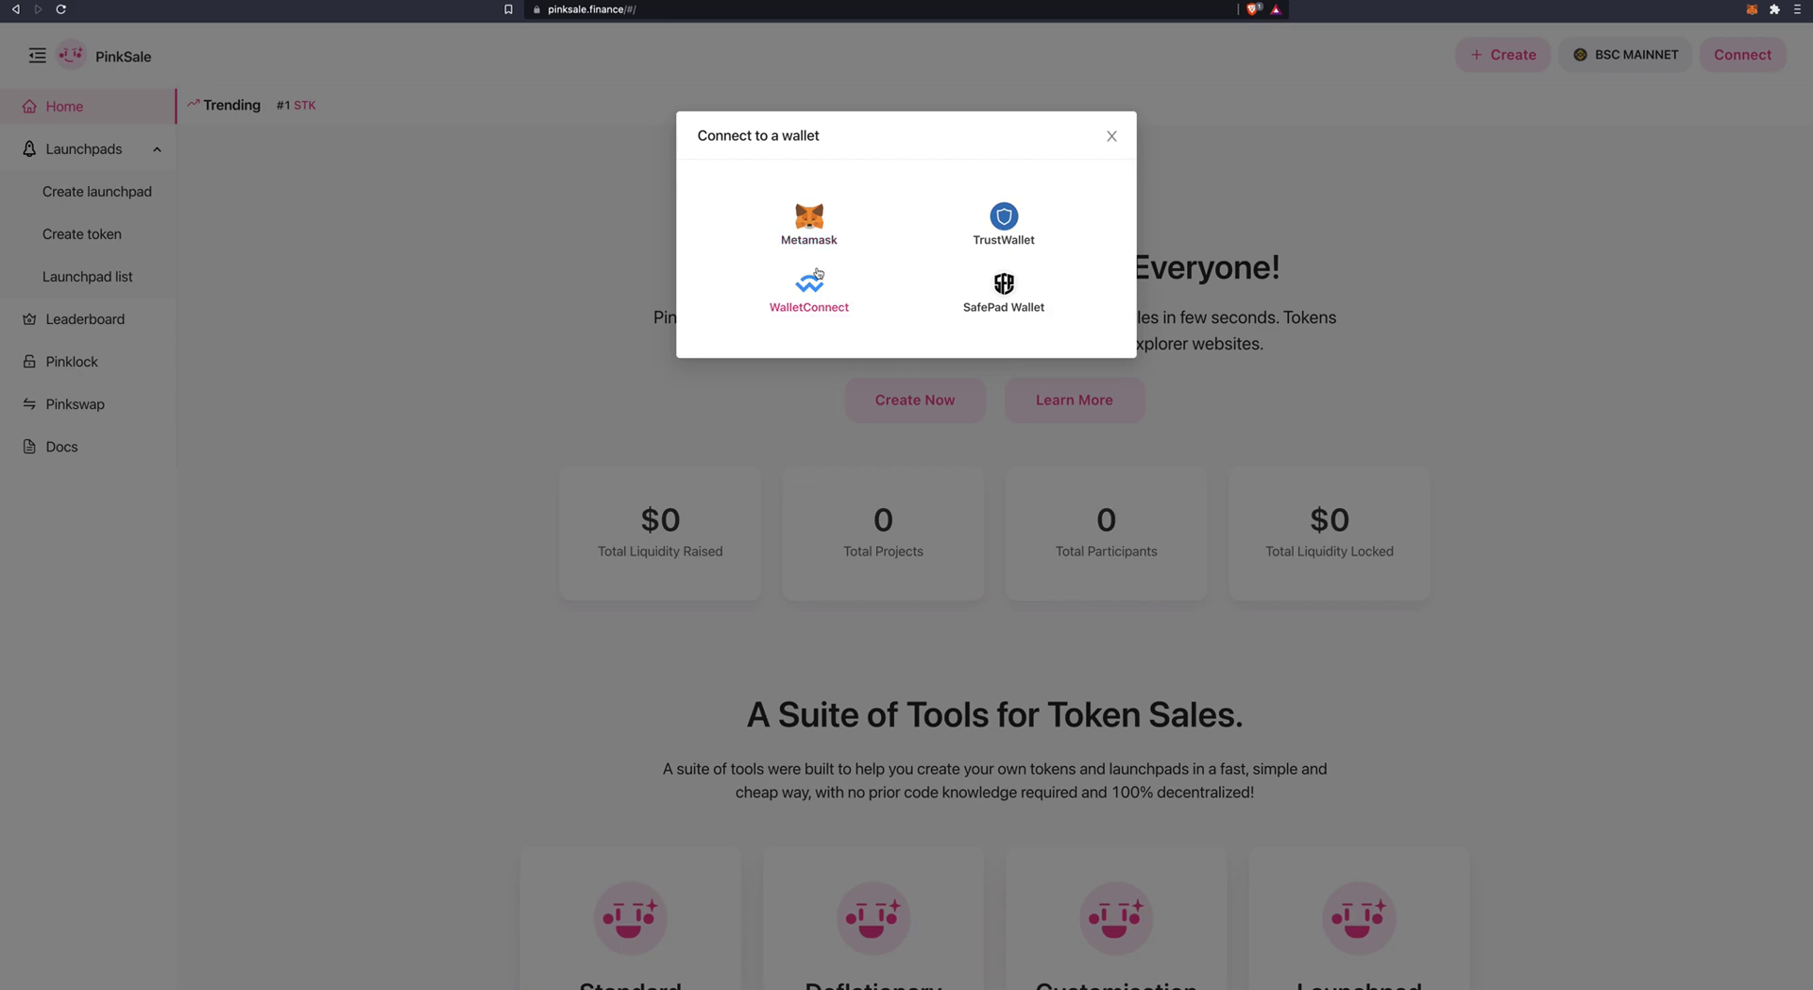
{"action": "left_click", "coordinate": [811, 221]}
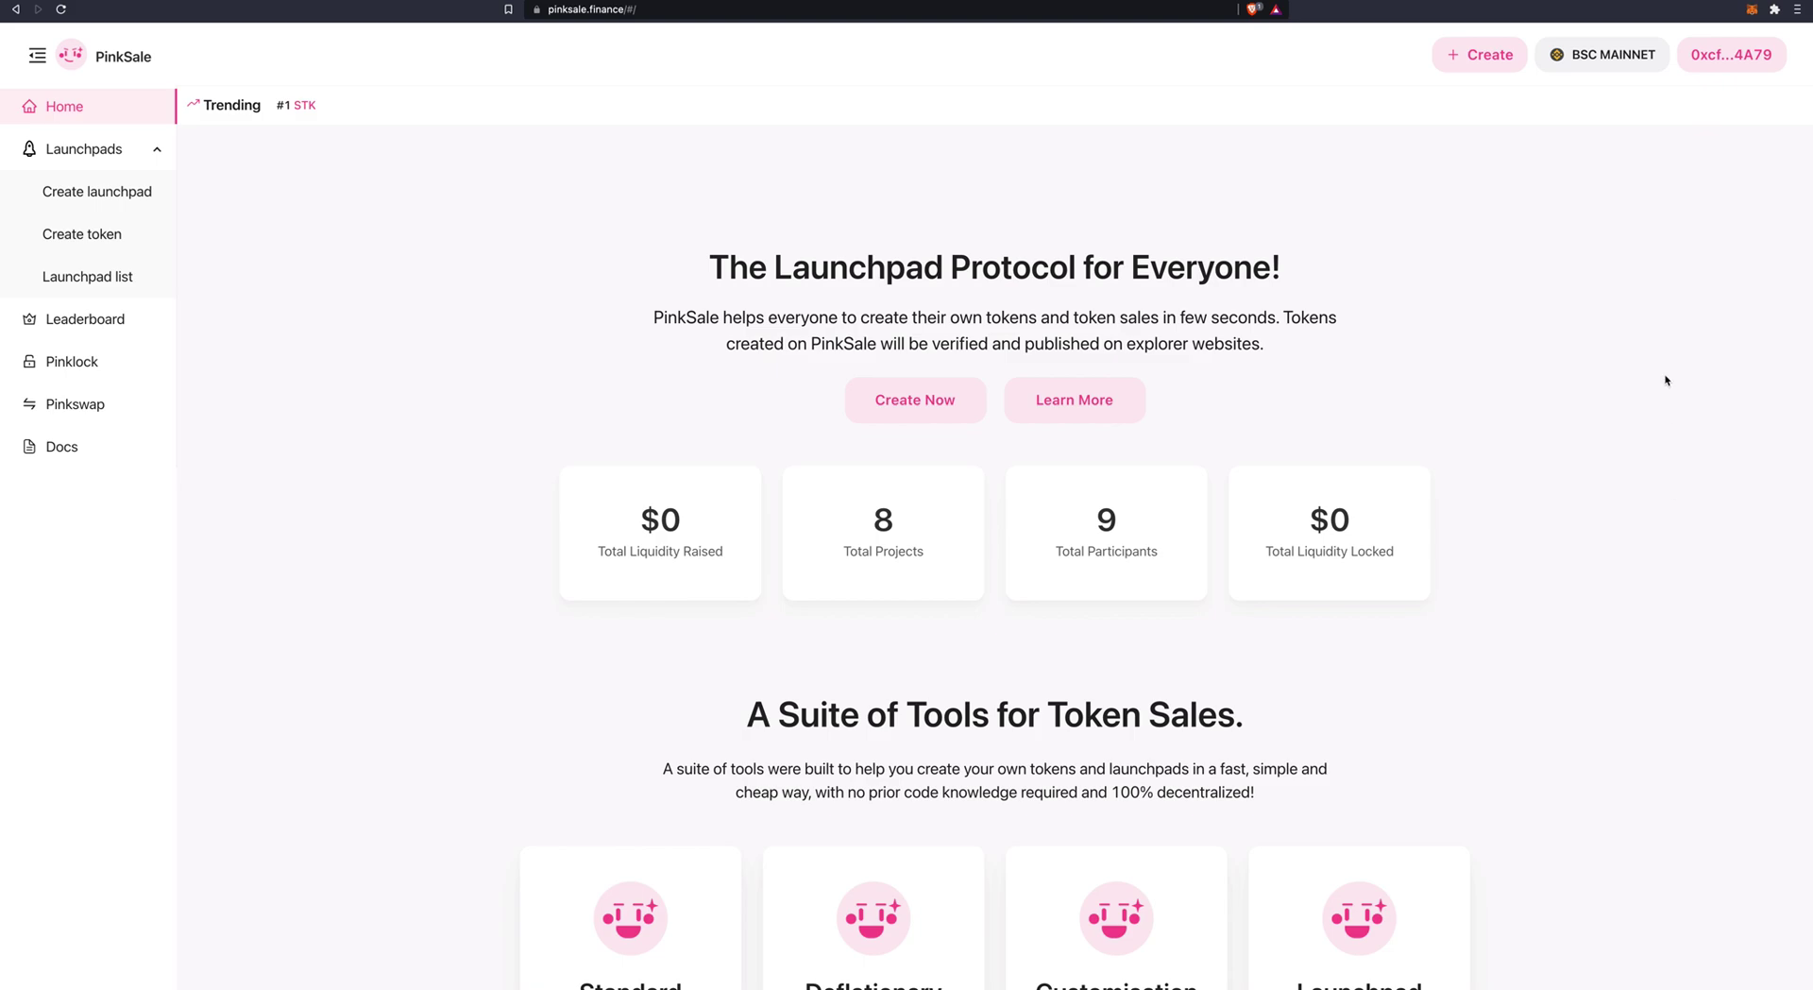
{"action": "left_click", "coordinate": [1485, 59]}
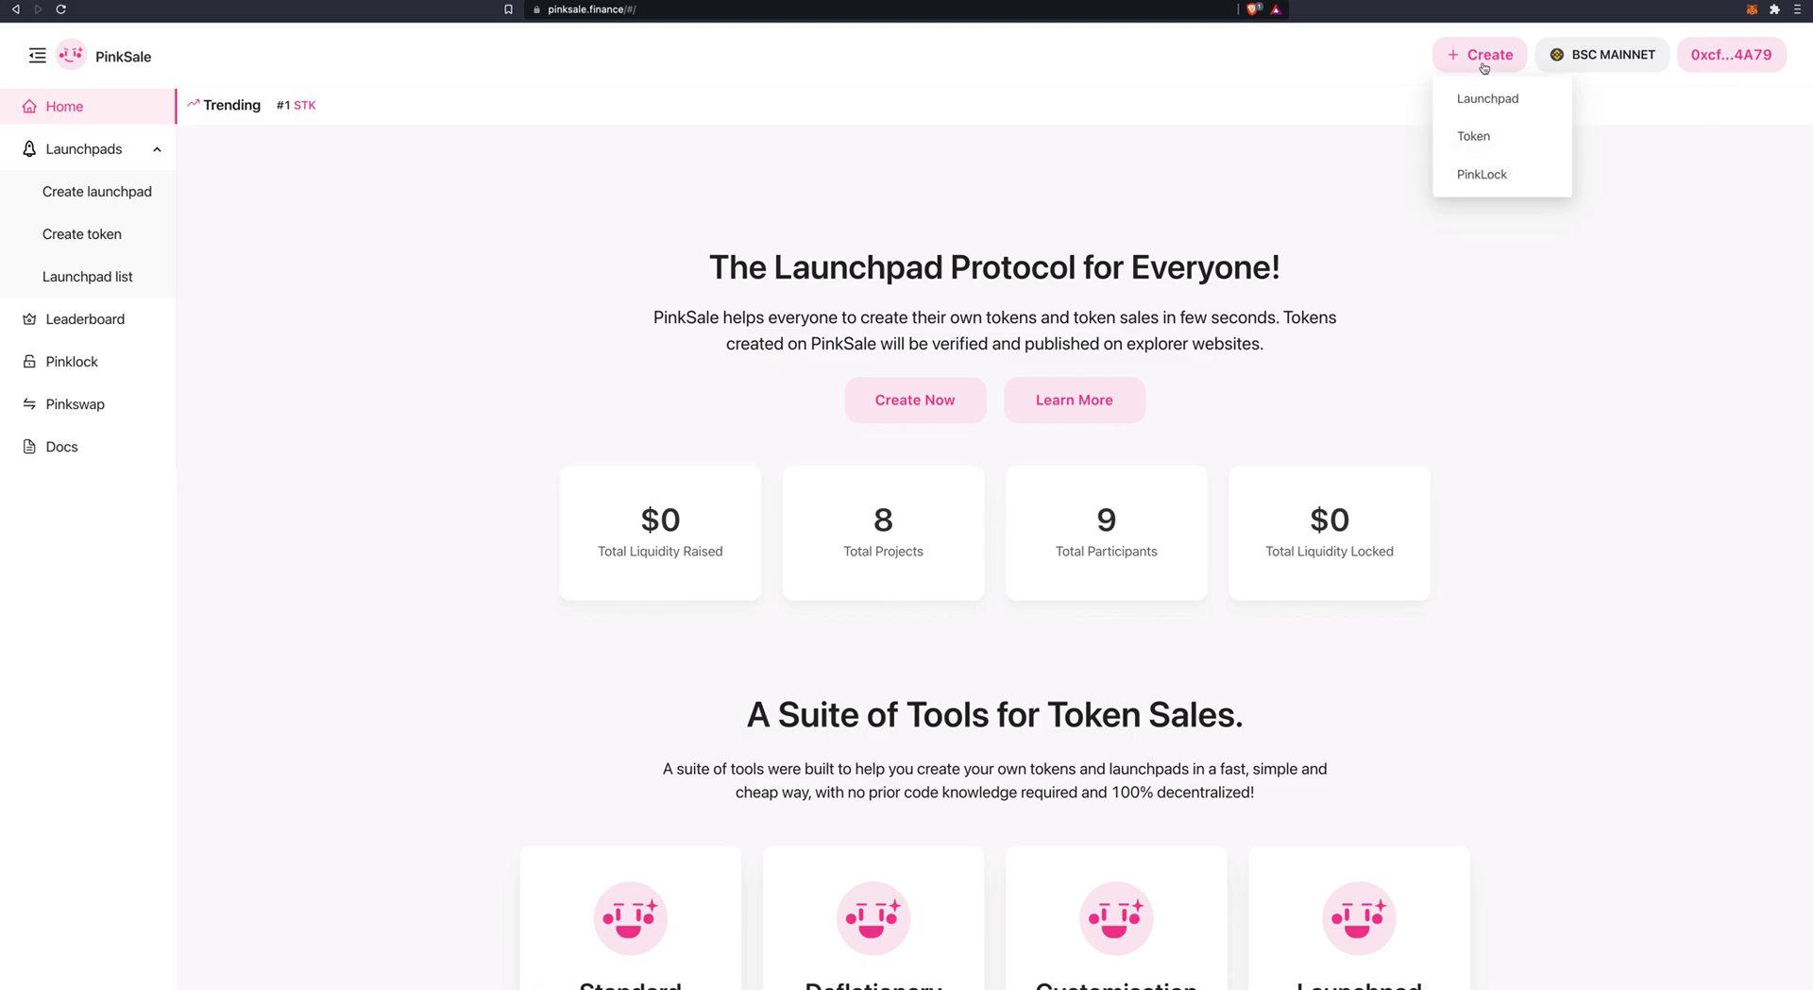
- Open the token creation form and list the available token types
{"action": "left_click", "coordinate": [1476, 136]}
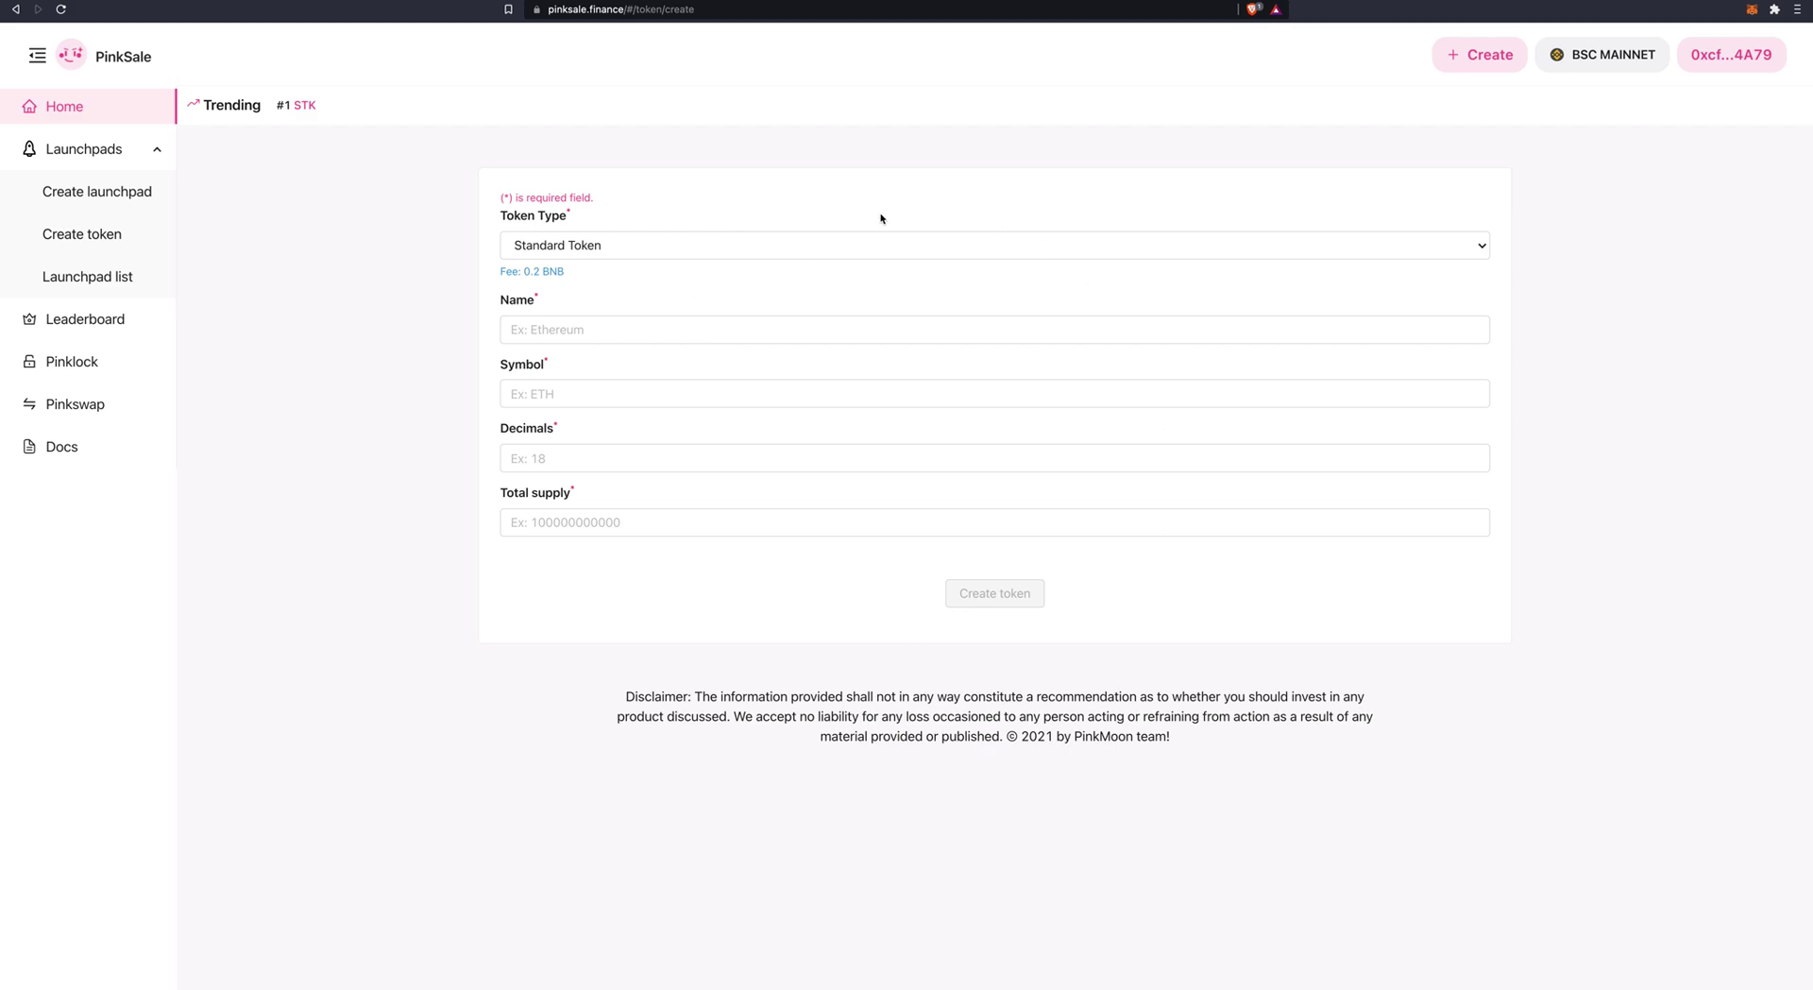
{"action": "left_click", "coordinate": [715, 253]}
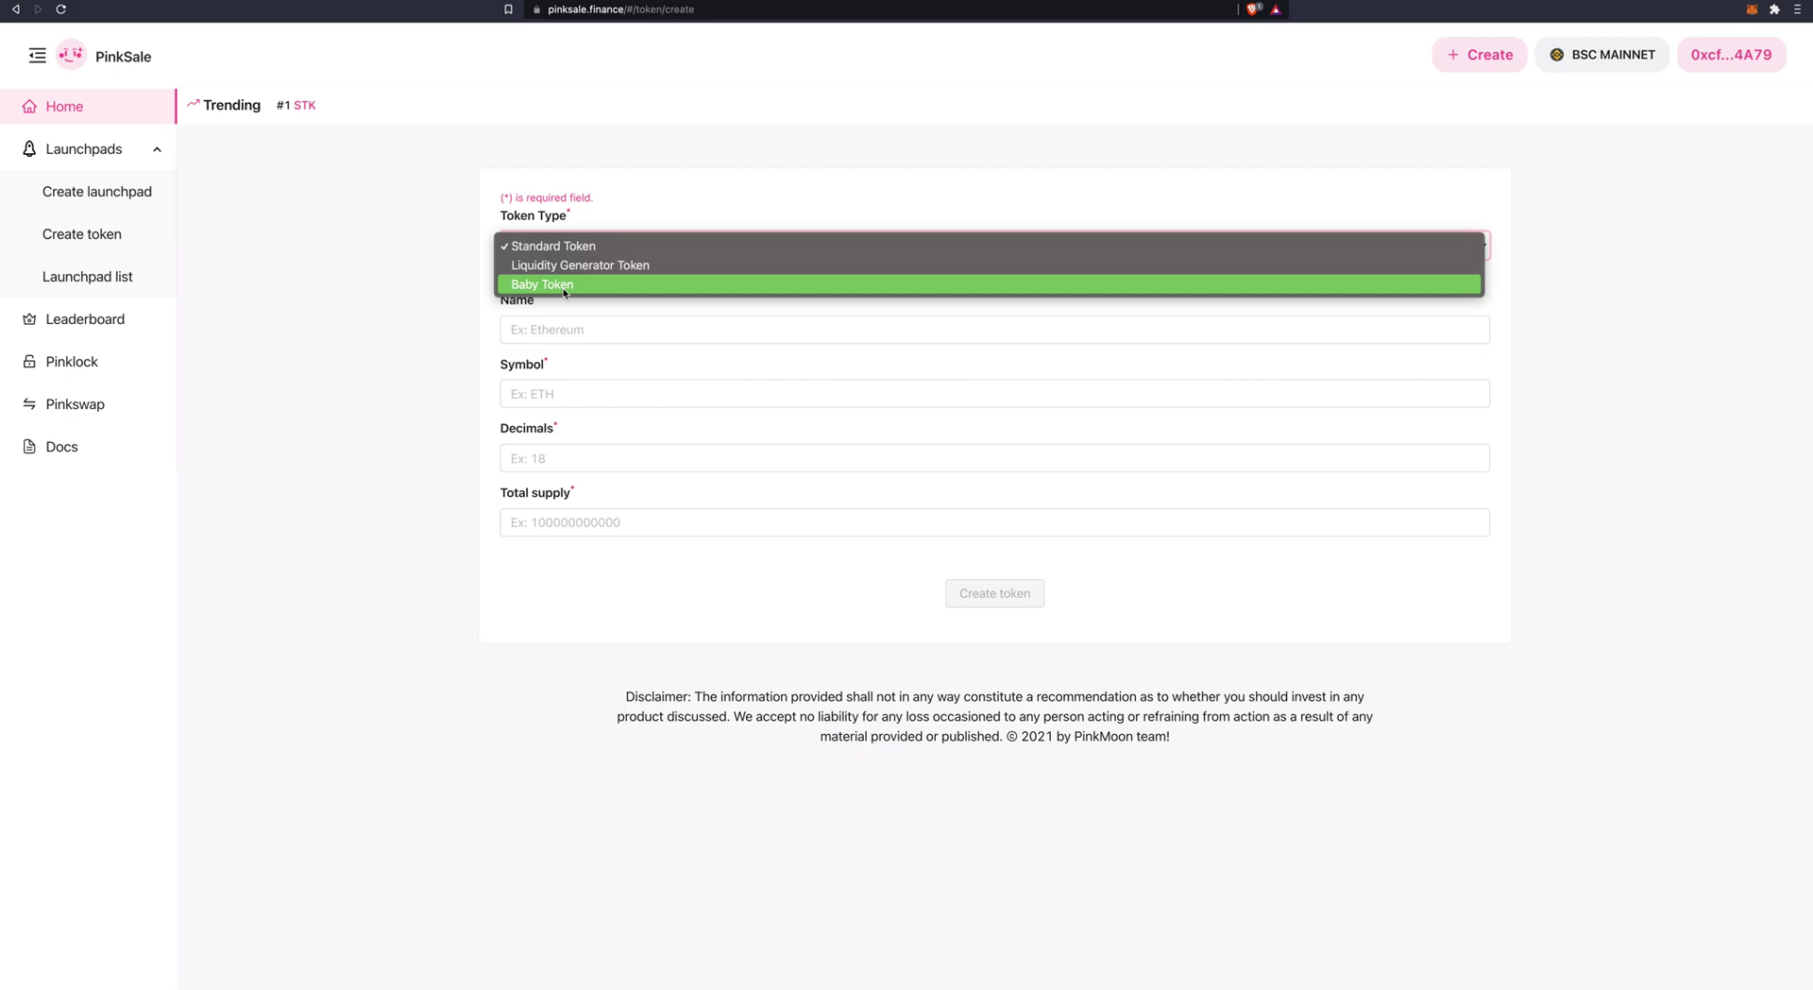
{"action": "left_click", "coordinate": [564, 284]}
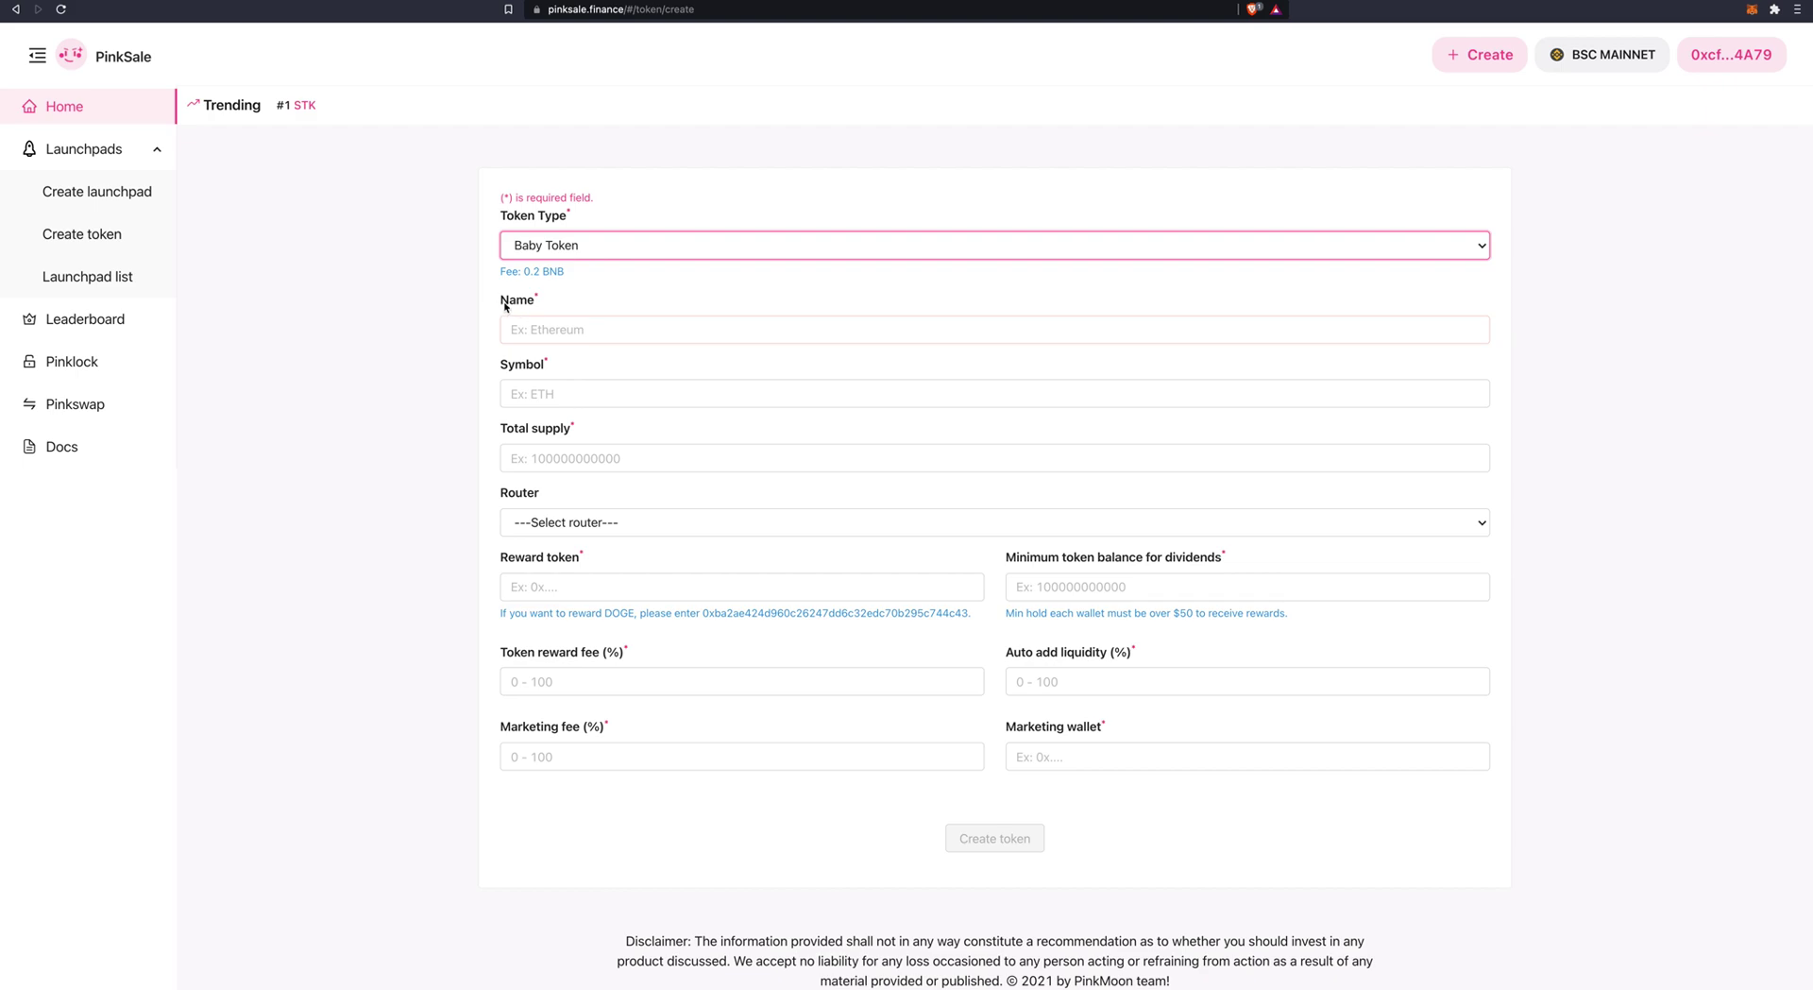
{"action": "left_click", "coordinate": [562, 331]}
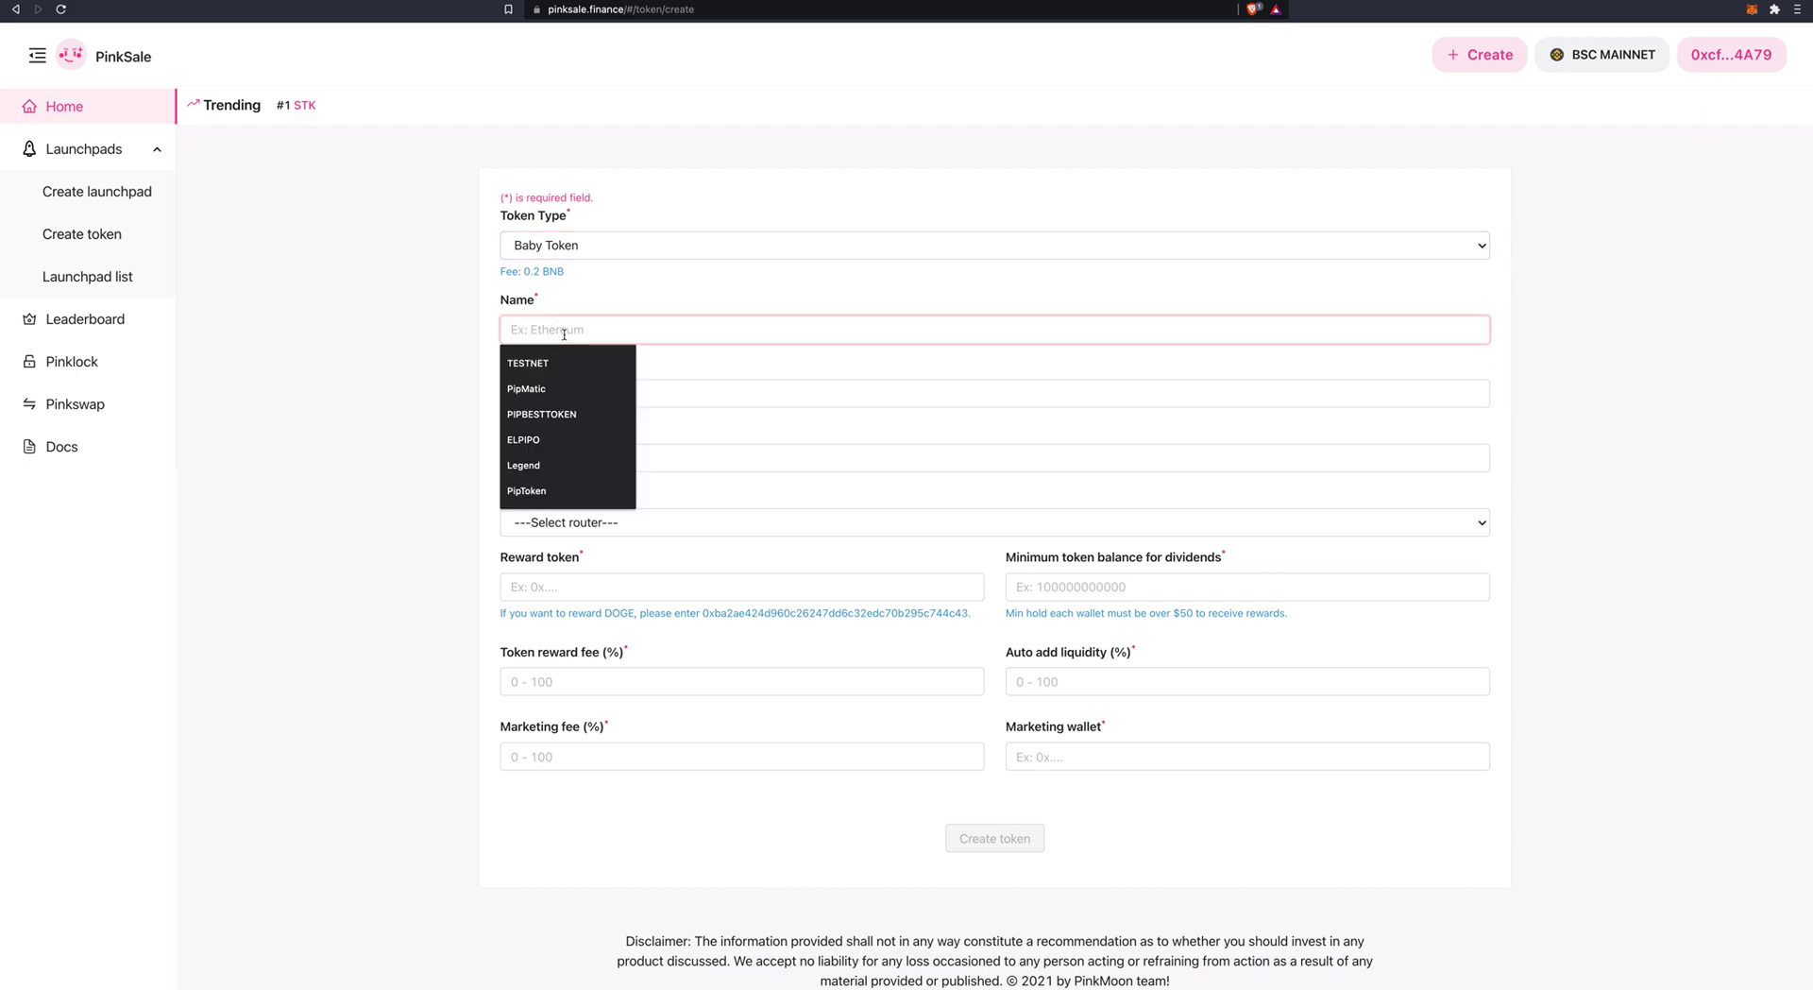
{"action": "type", "text": "Baby"}
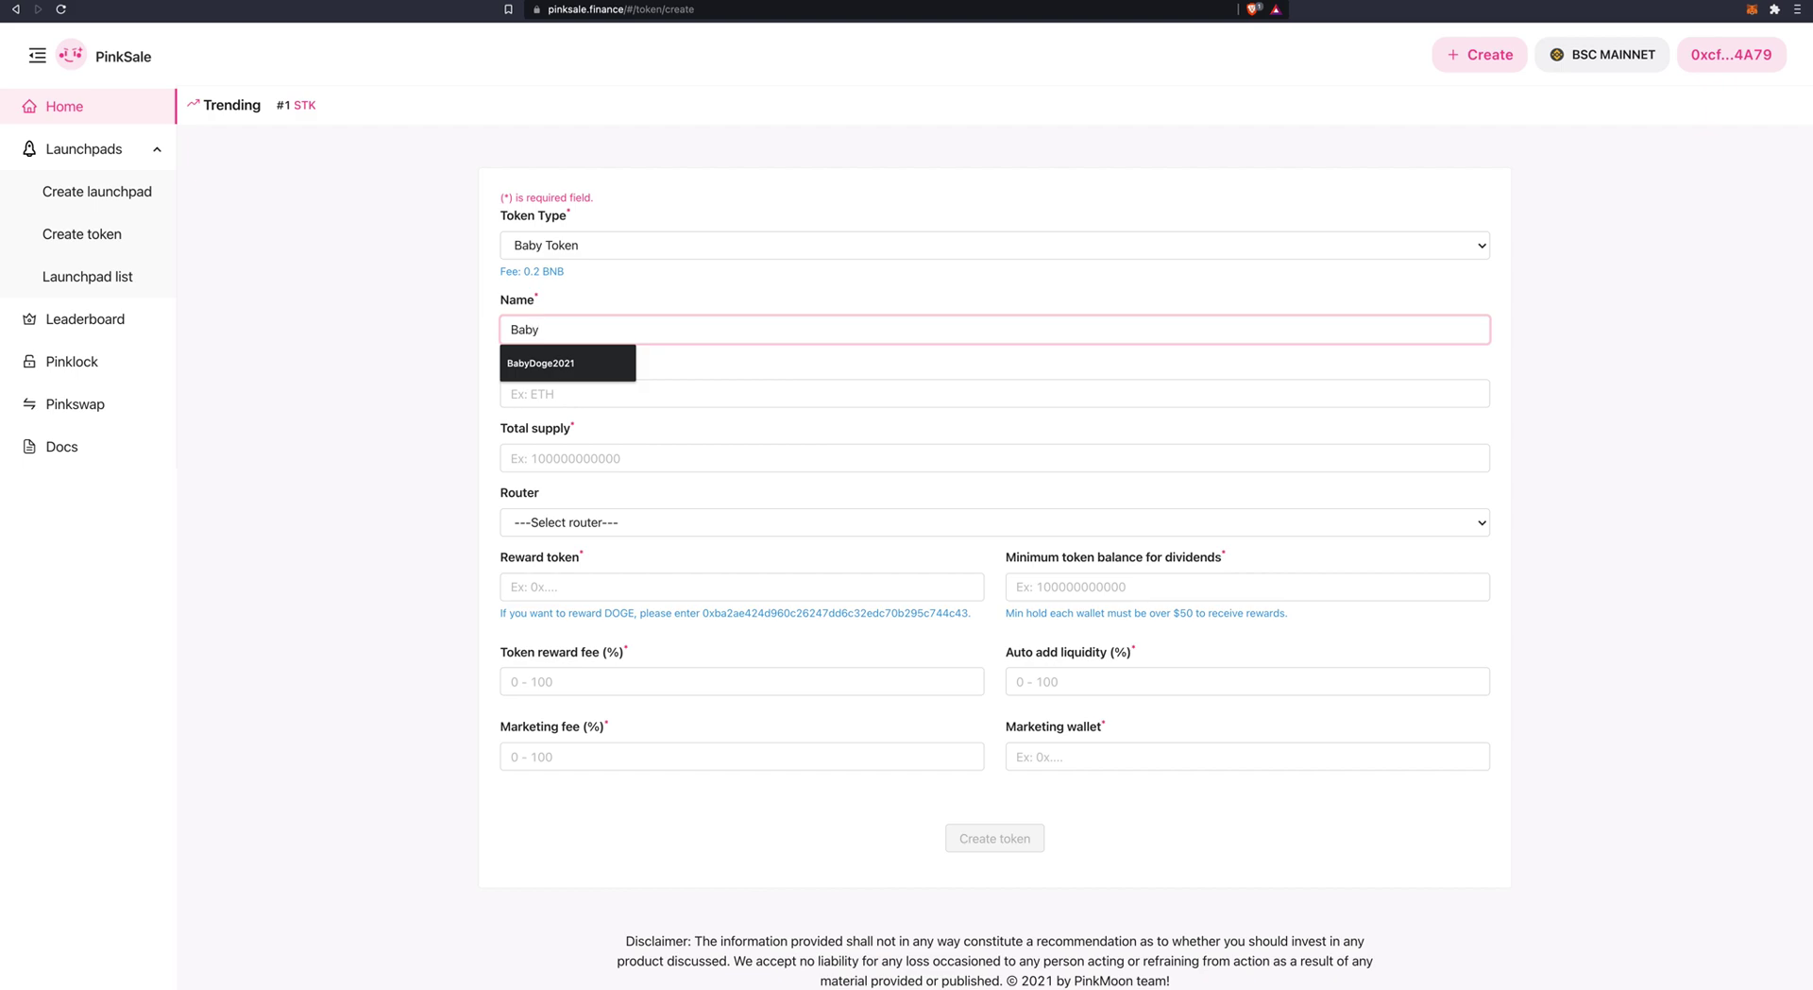
{"action": "type", "text": "To"}
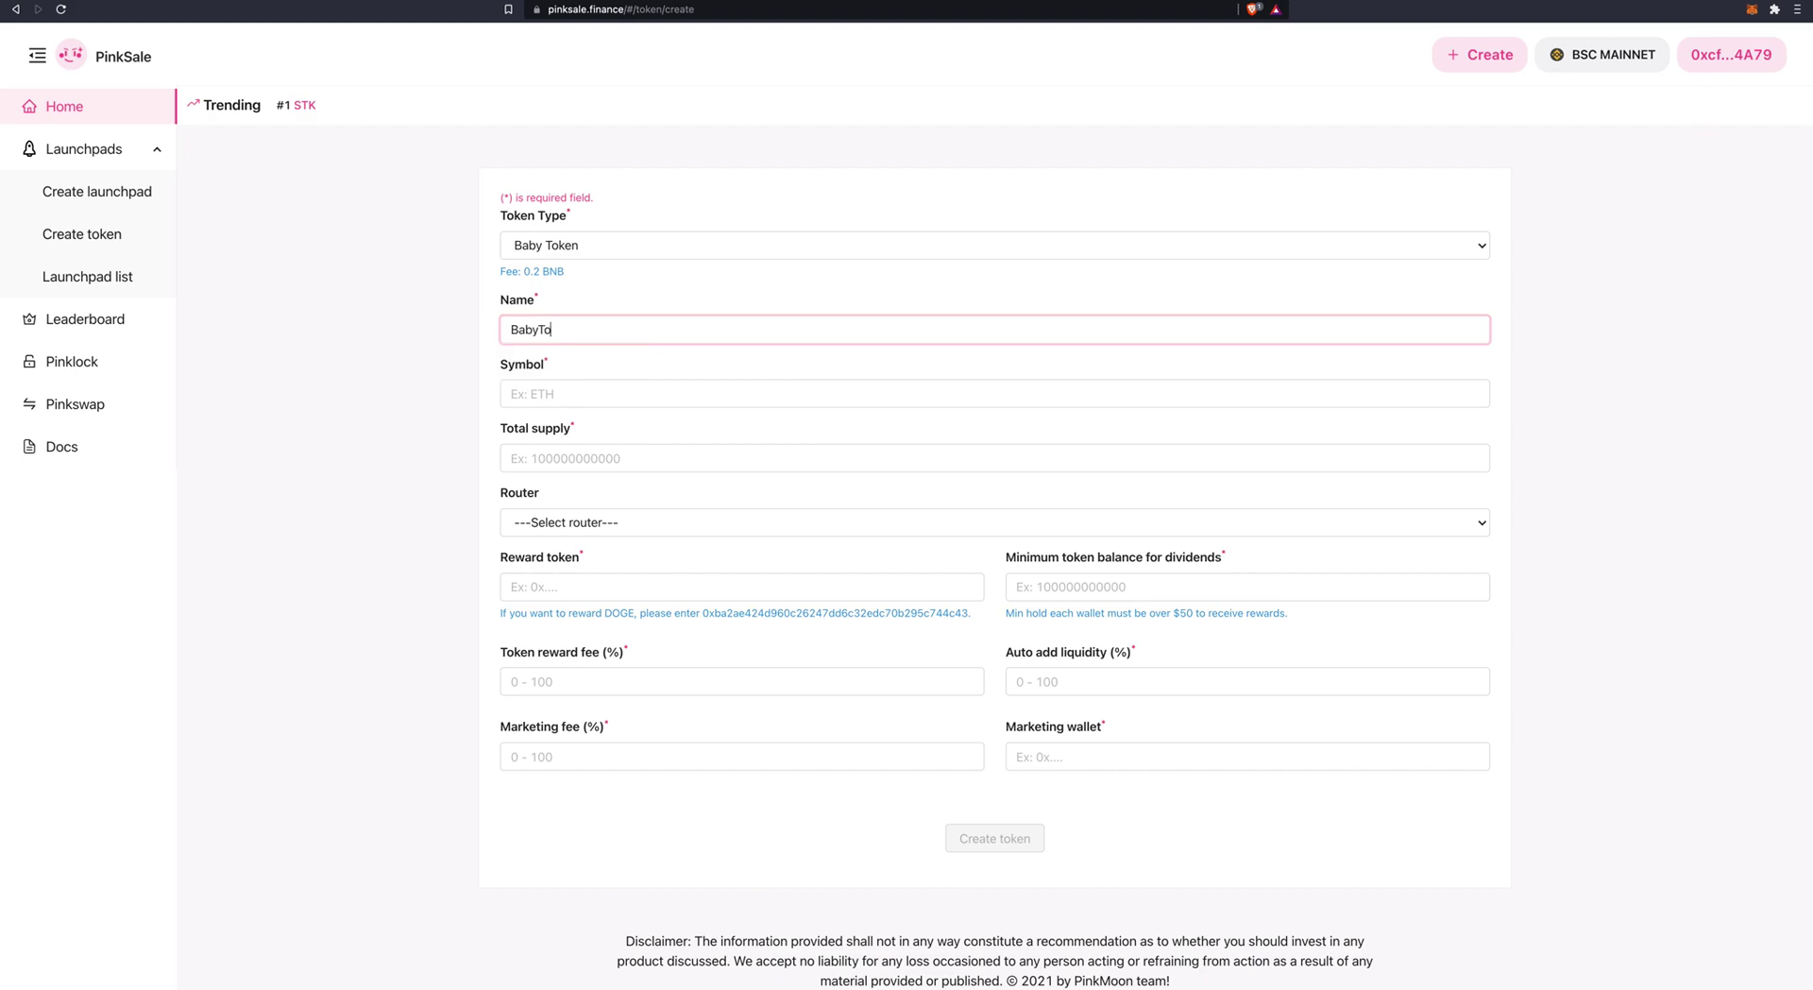
{"action": "type", "text": "ken"}
{"action": "type", "text": "Test"}
{"action": "left_click", "coordinate": [570, 391]}
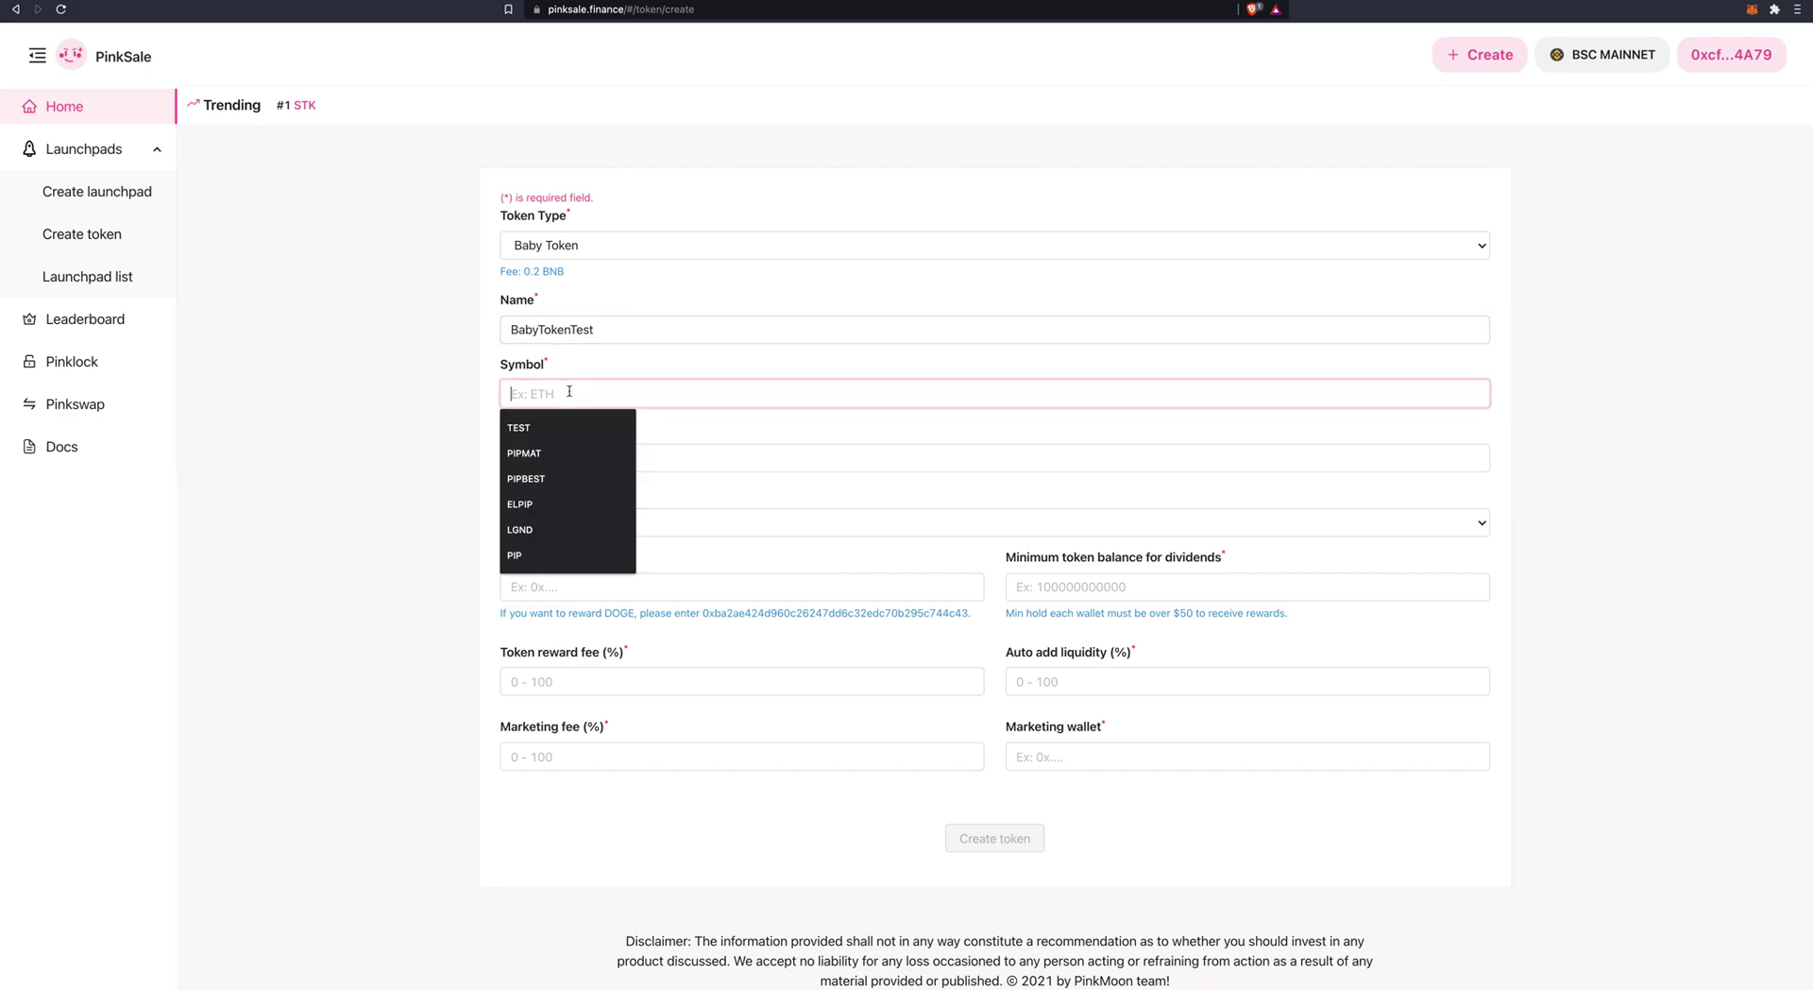
{"action": "type", "text": "BTT"}
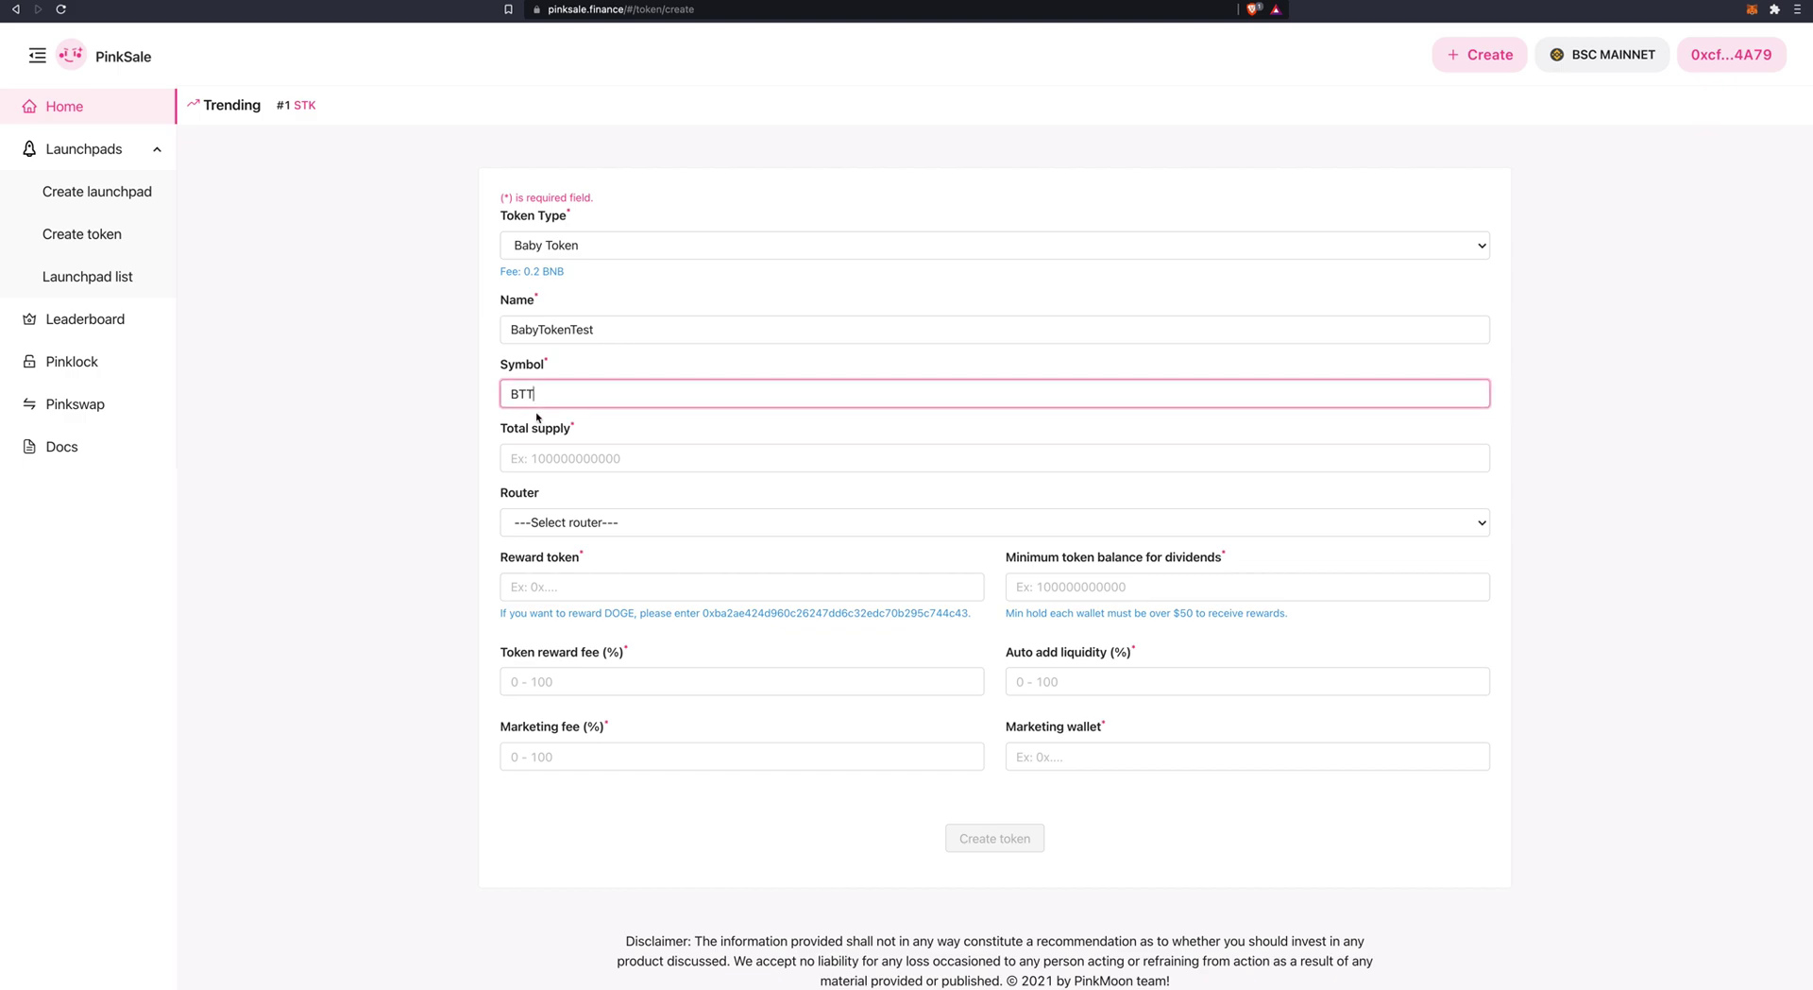
{"action": "left_click", "coordinate": [552, 454]}
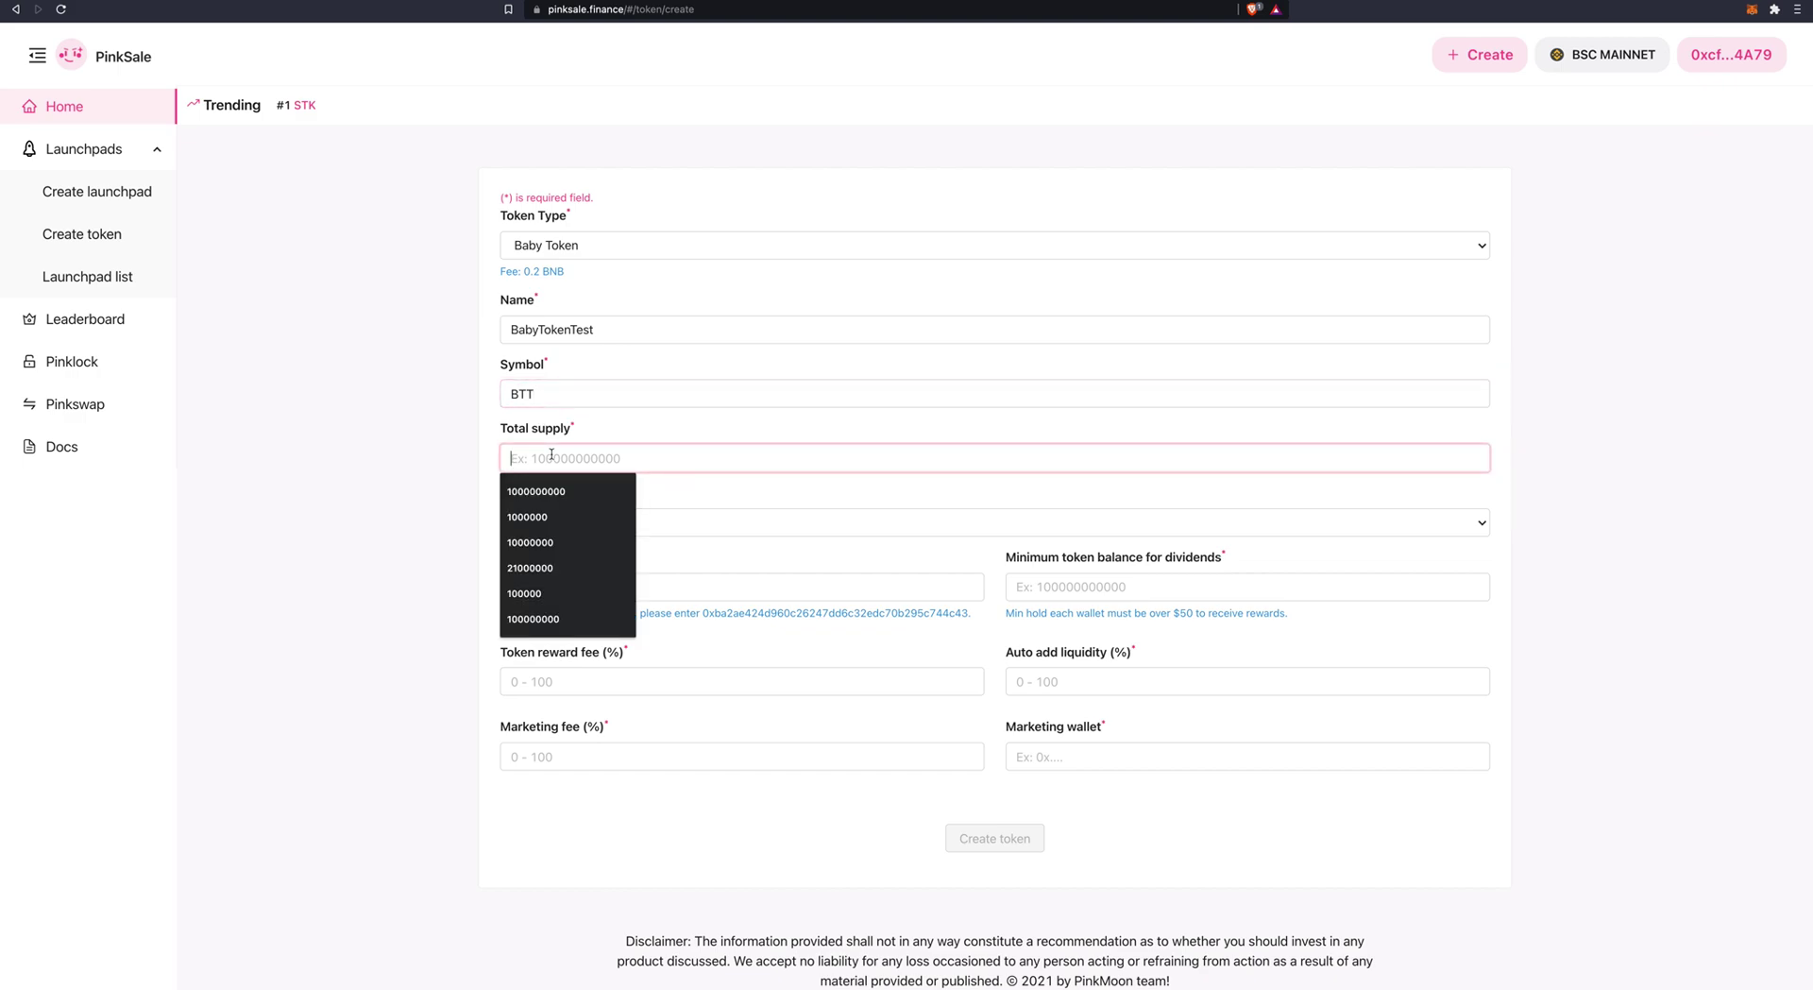
{"action": "type", "text": "100"}
{"action": "type", "text": "00000"}
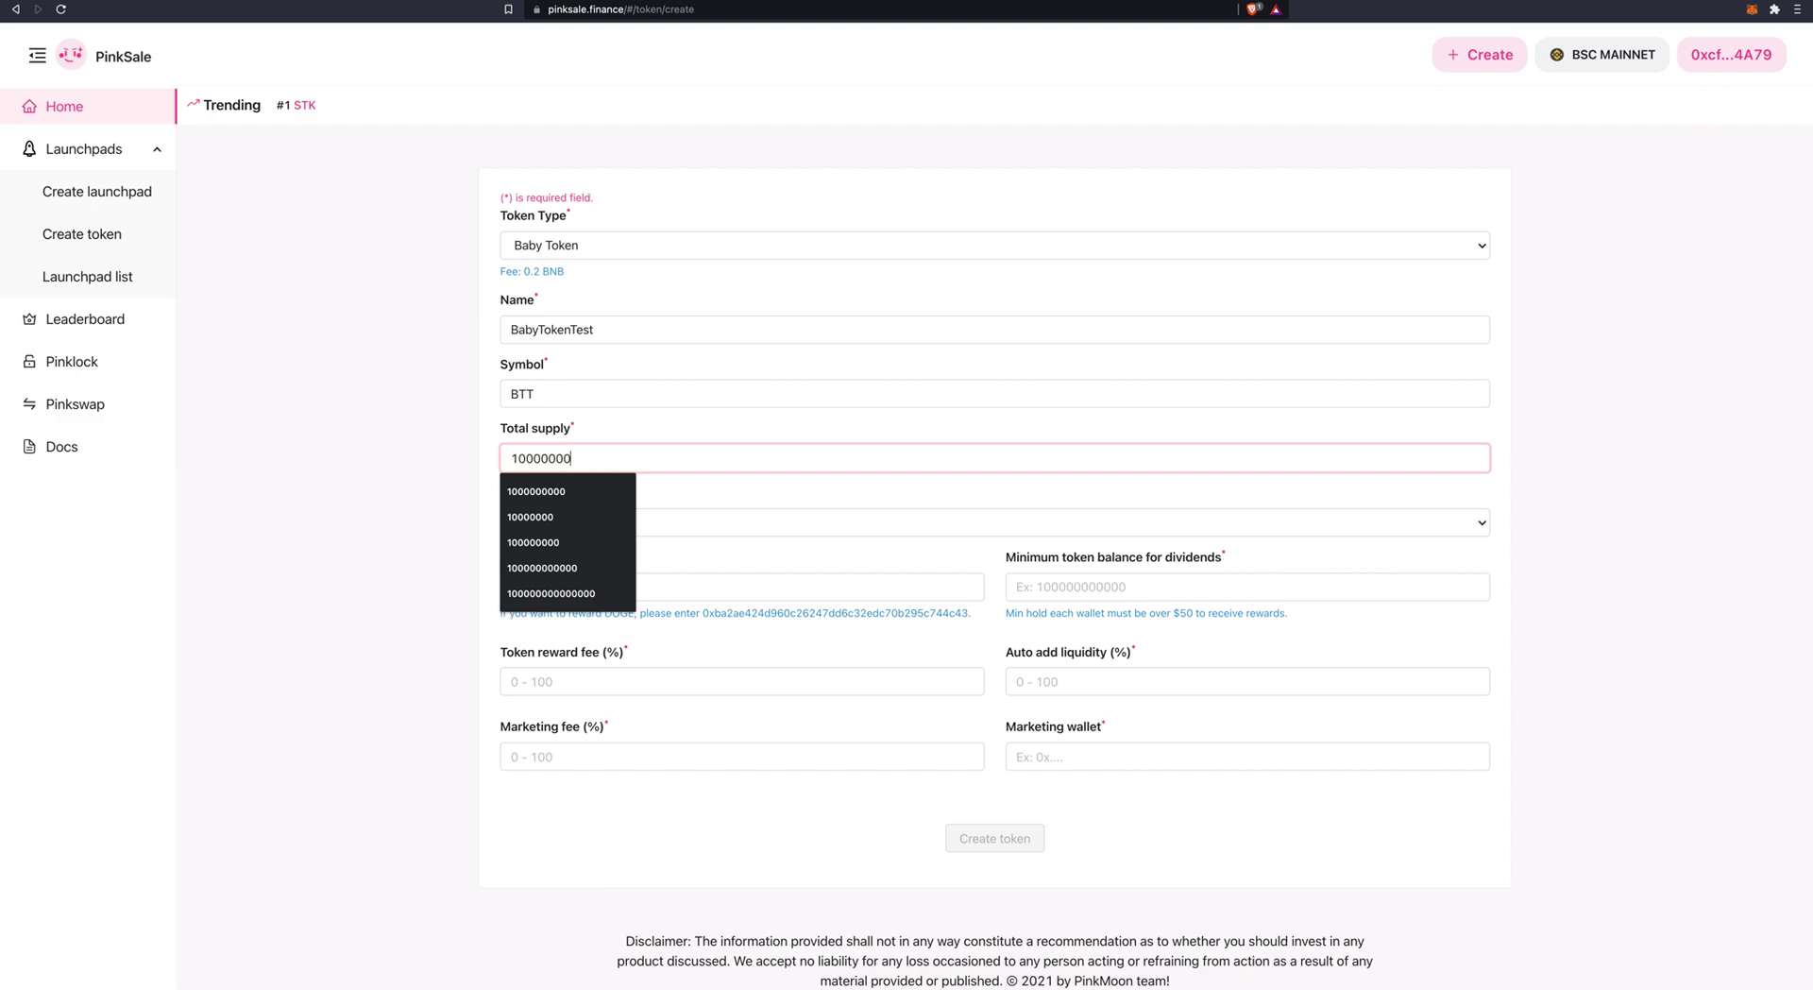
{"action": "type", "text": "0000"}
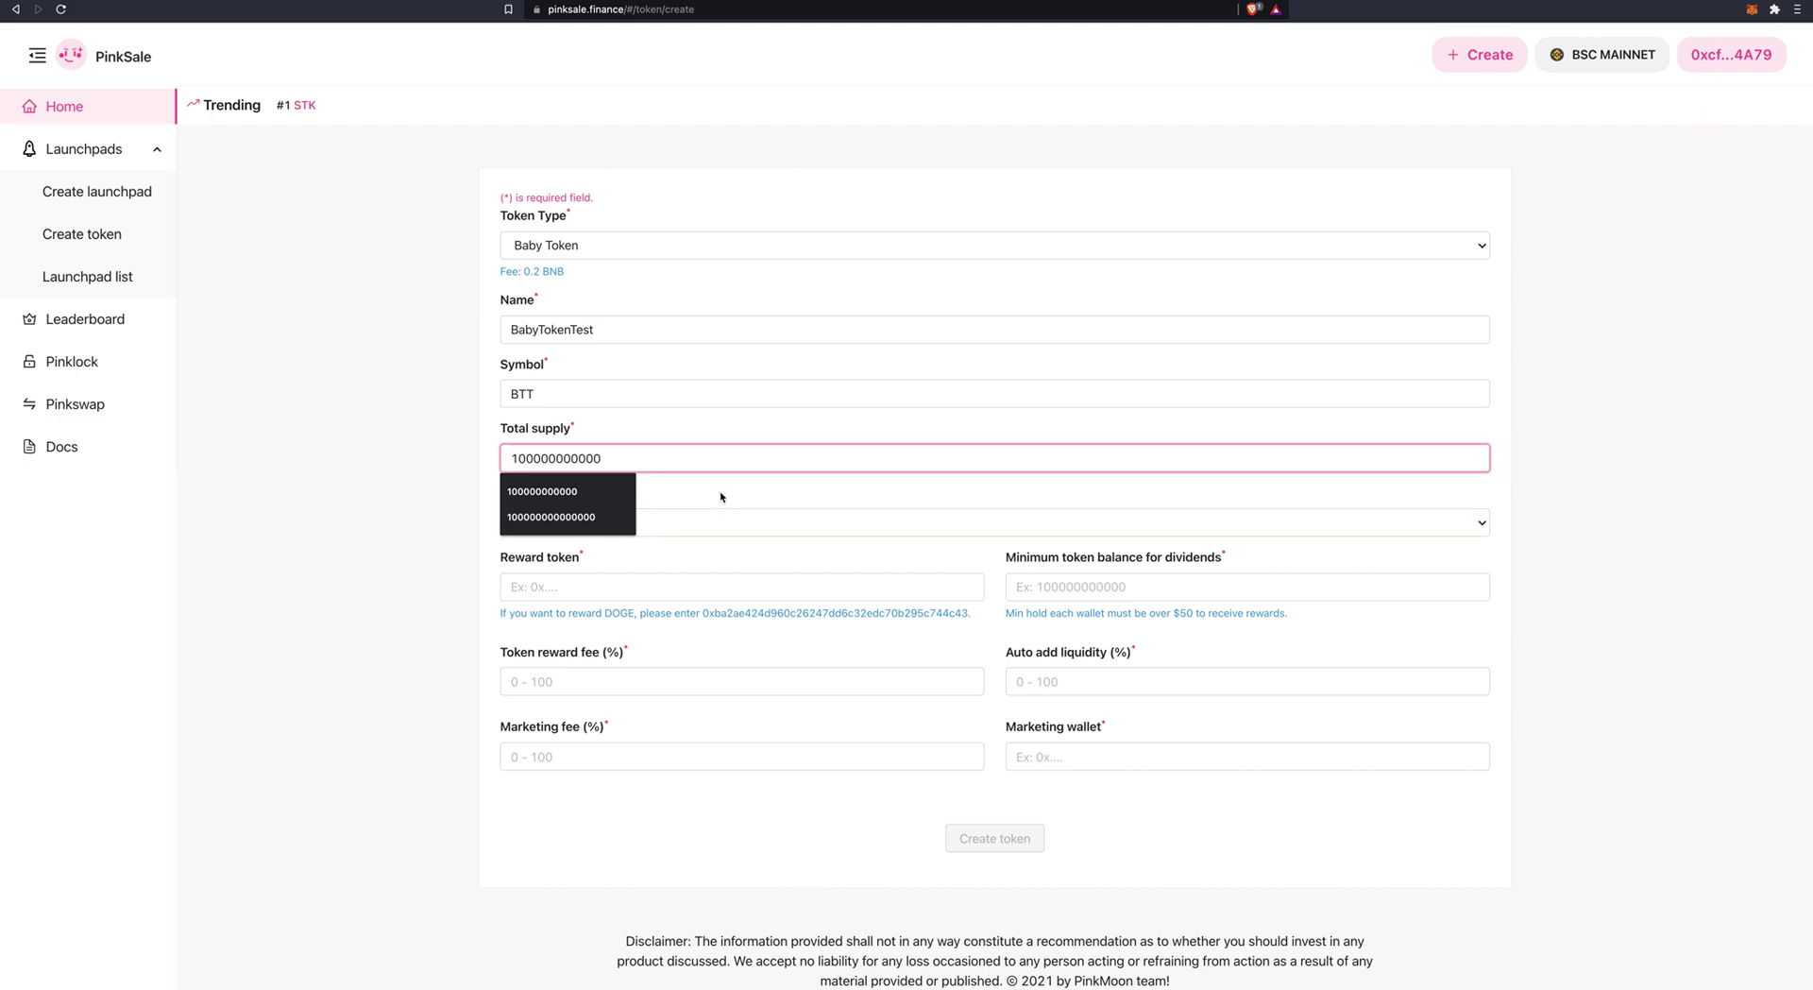
{"action": "key", "text": "Tab"}
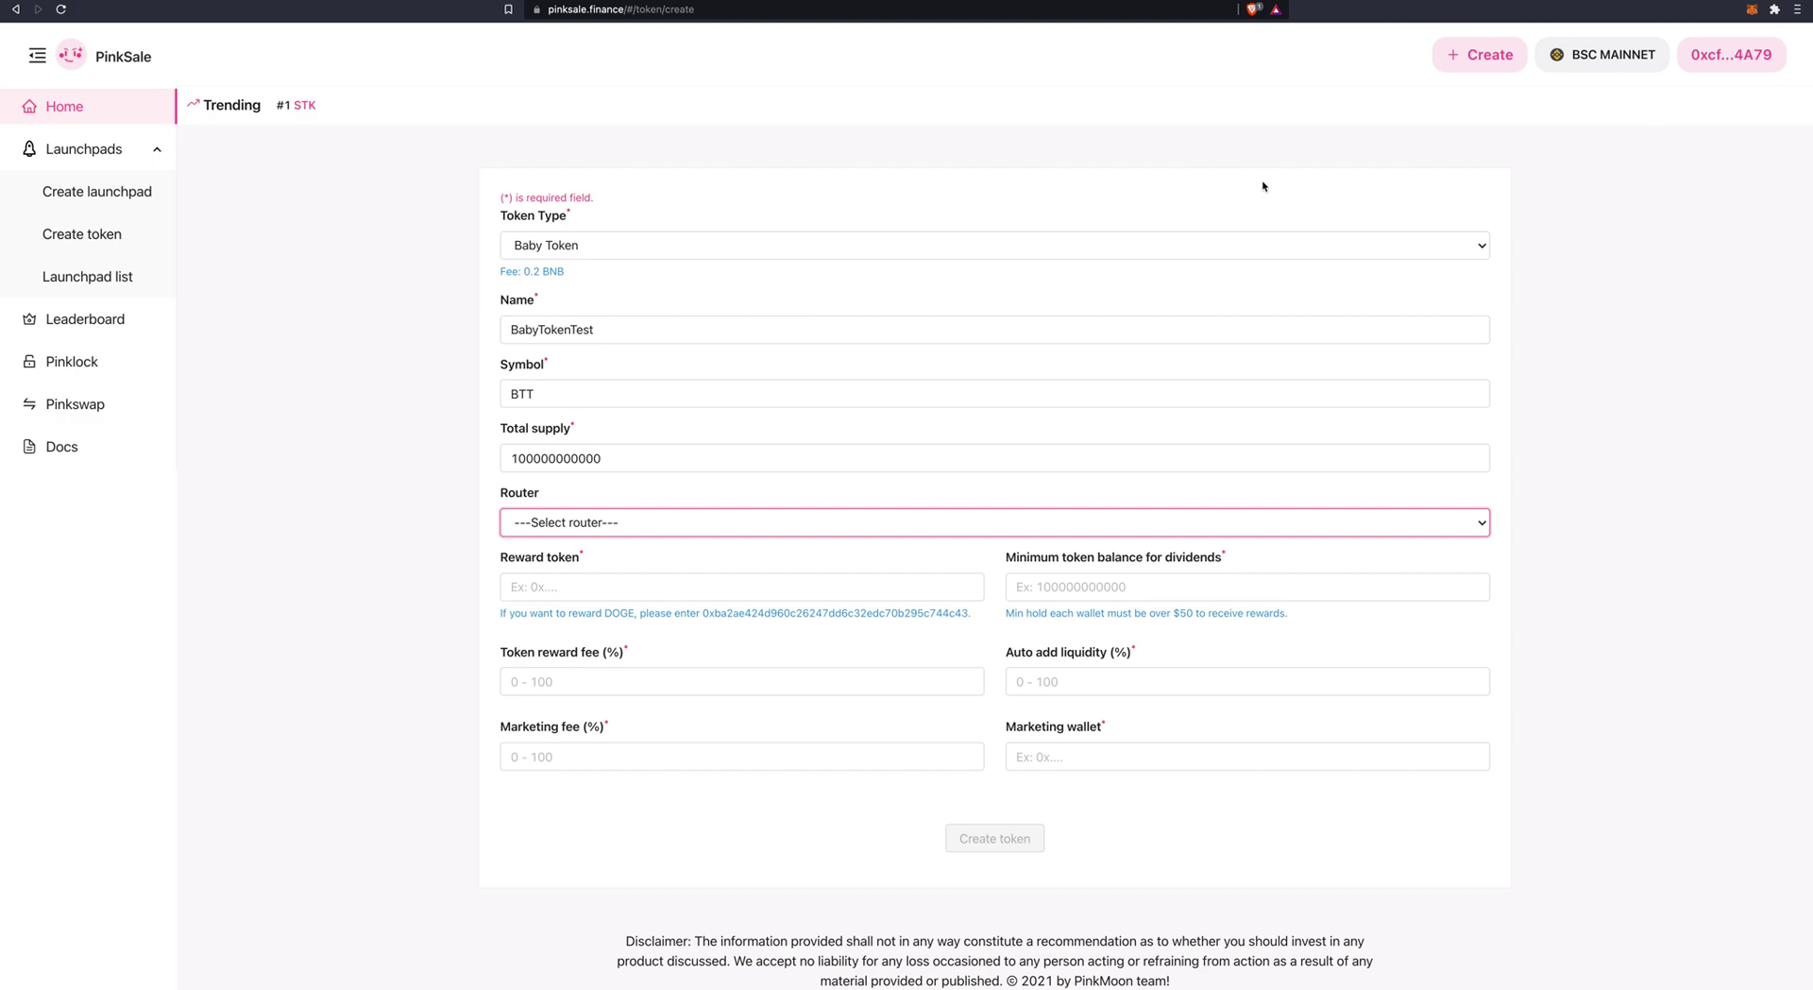
- Pick Pancakeswap as the router and rename the token BabyTokenTestDOGE
{"action": "left_click", "coordinate": [849, 527]}
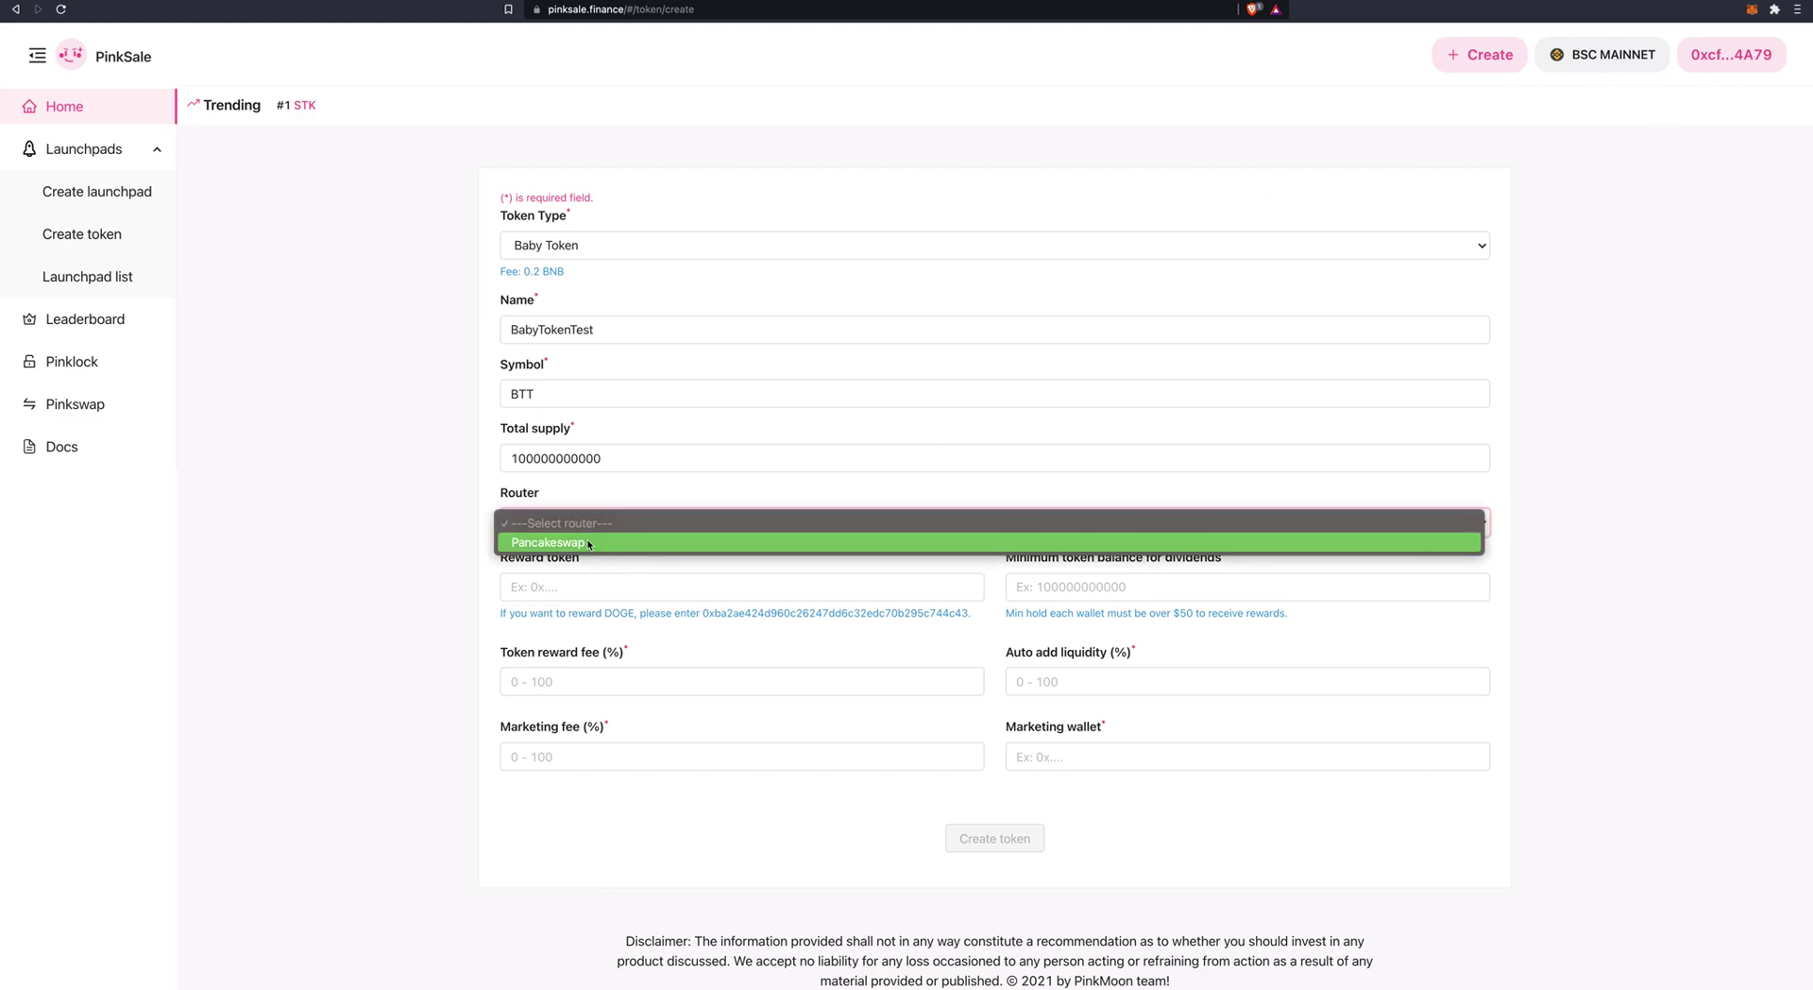
{"action": "left_click", "coordinate": [555, 543]}
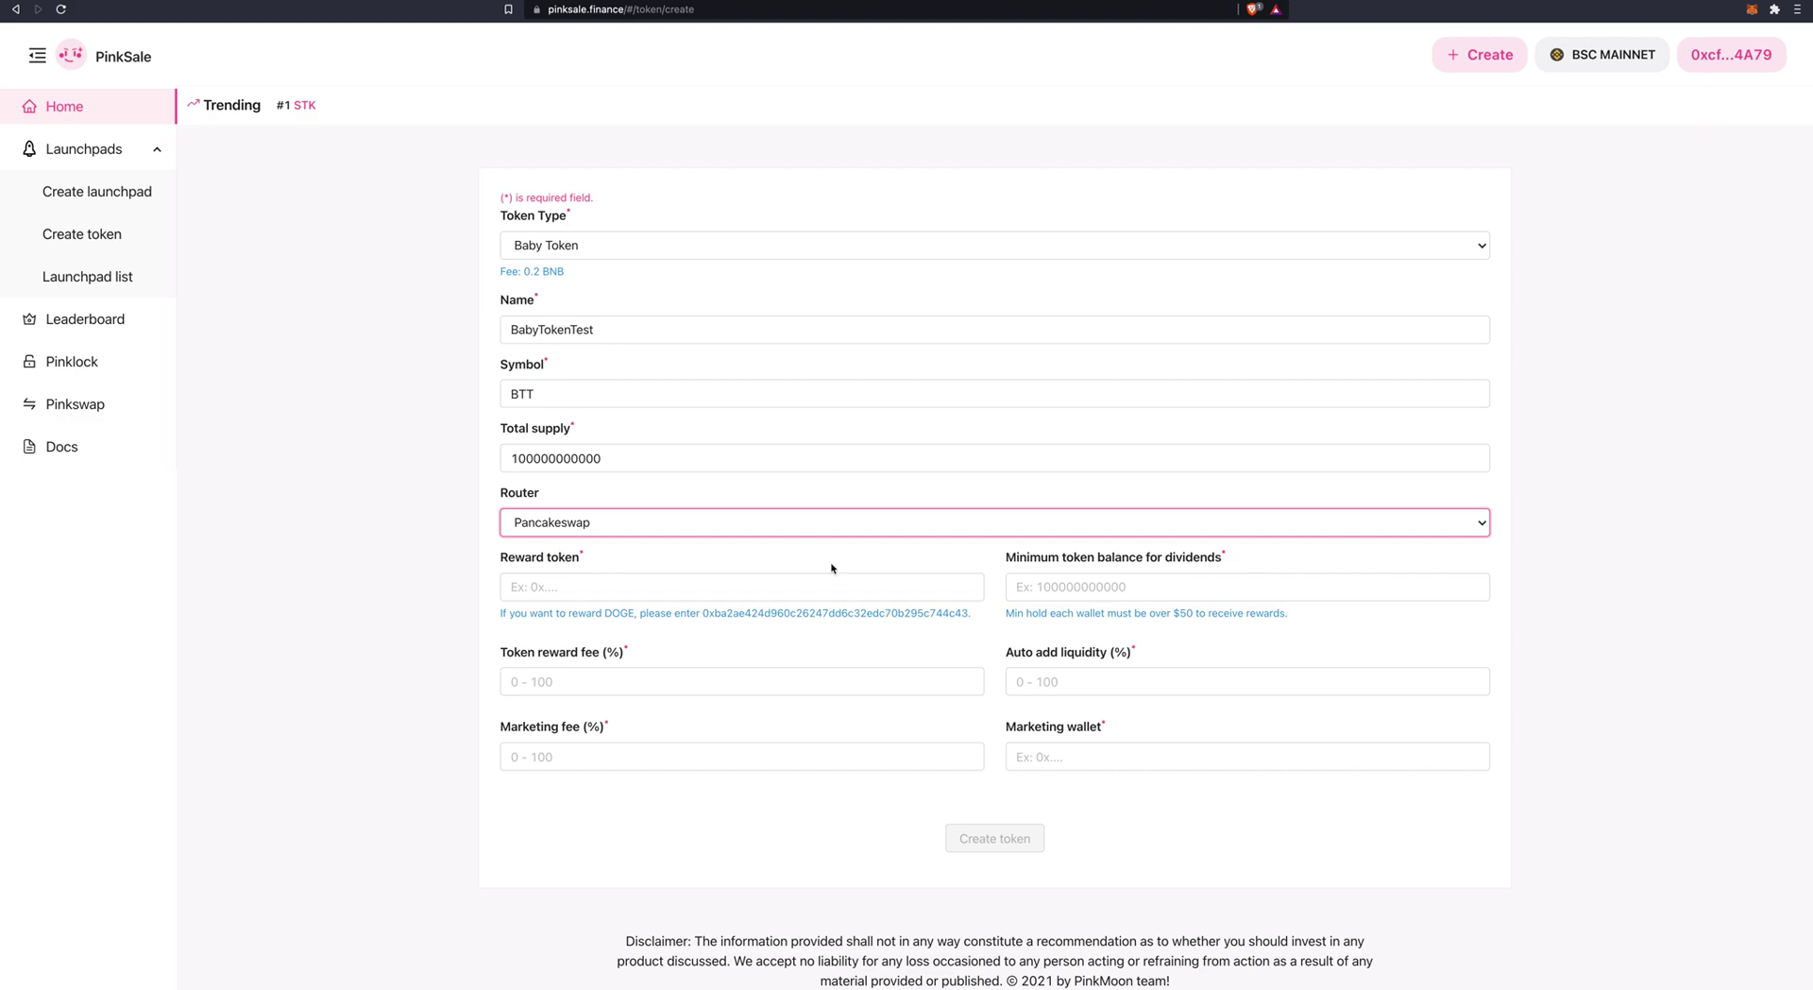
{"action": "key", "text": "Tab"}
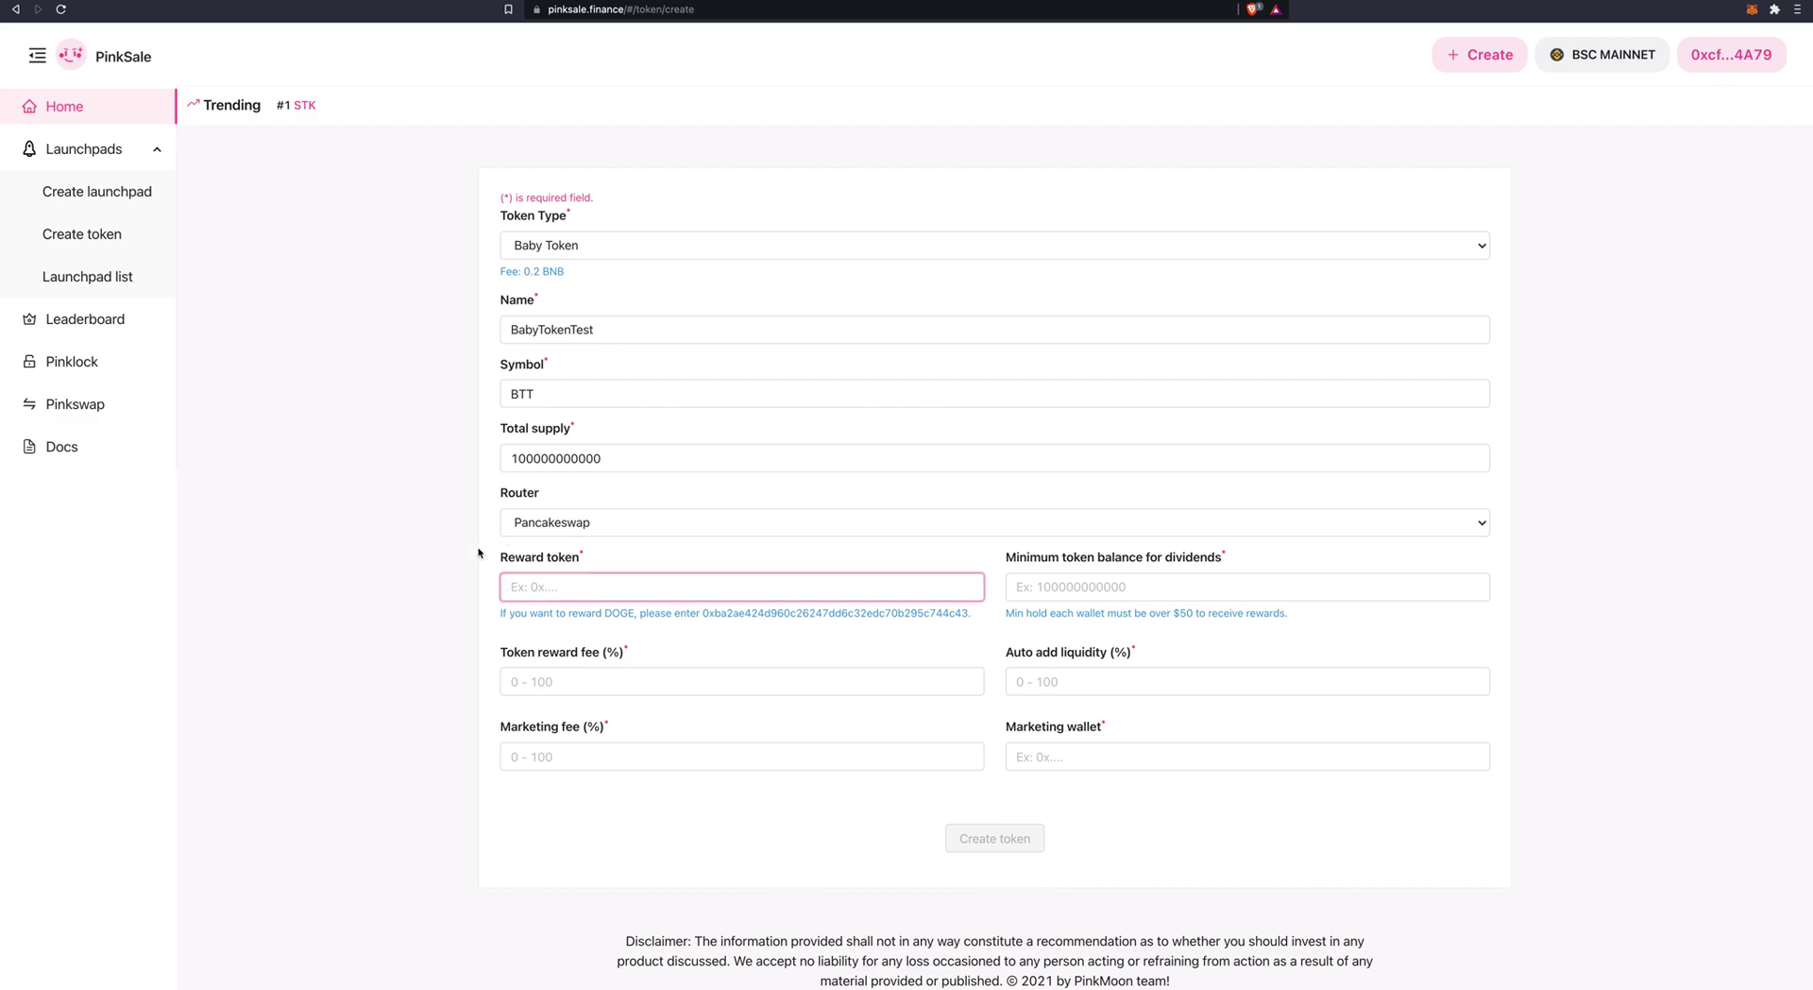
{"action": "left_click", "coordinate": [557, 588]}
{"action": "left_click", "coordinate": [601, 331]}
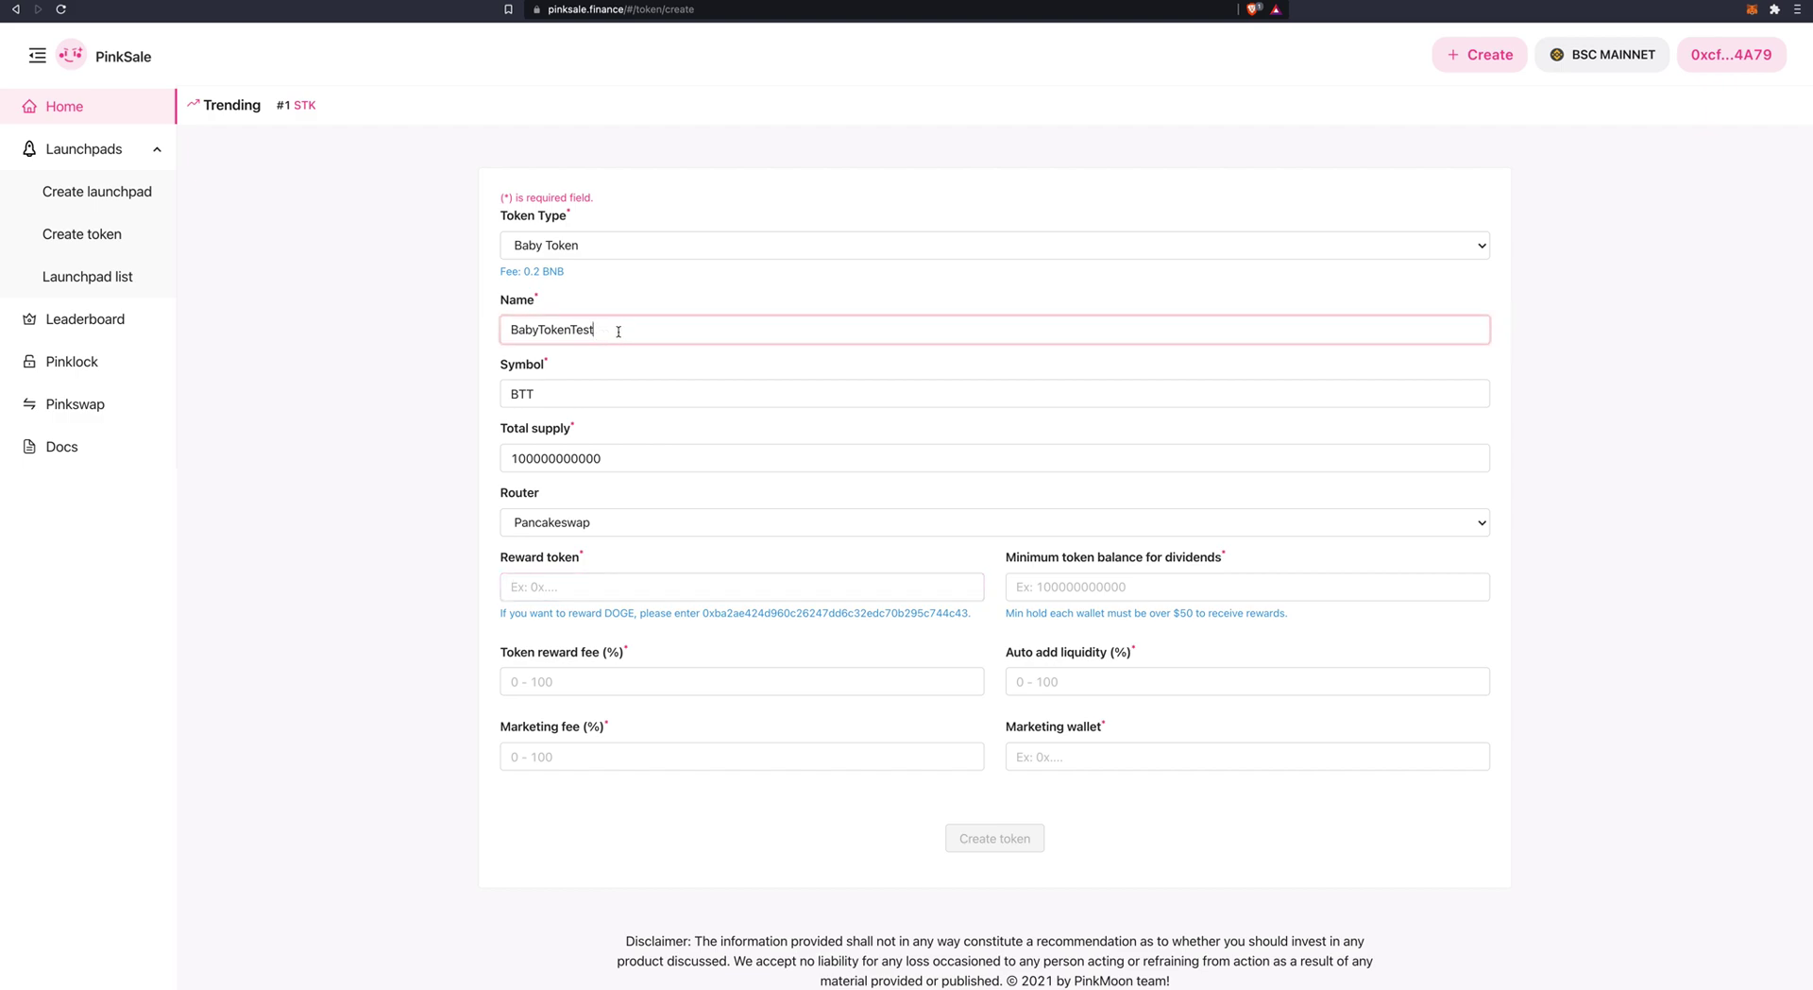
{"action": "type", "text": "D"}
{"action": "type", "text": "OGE"}
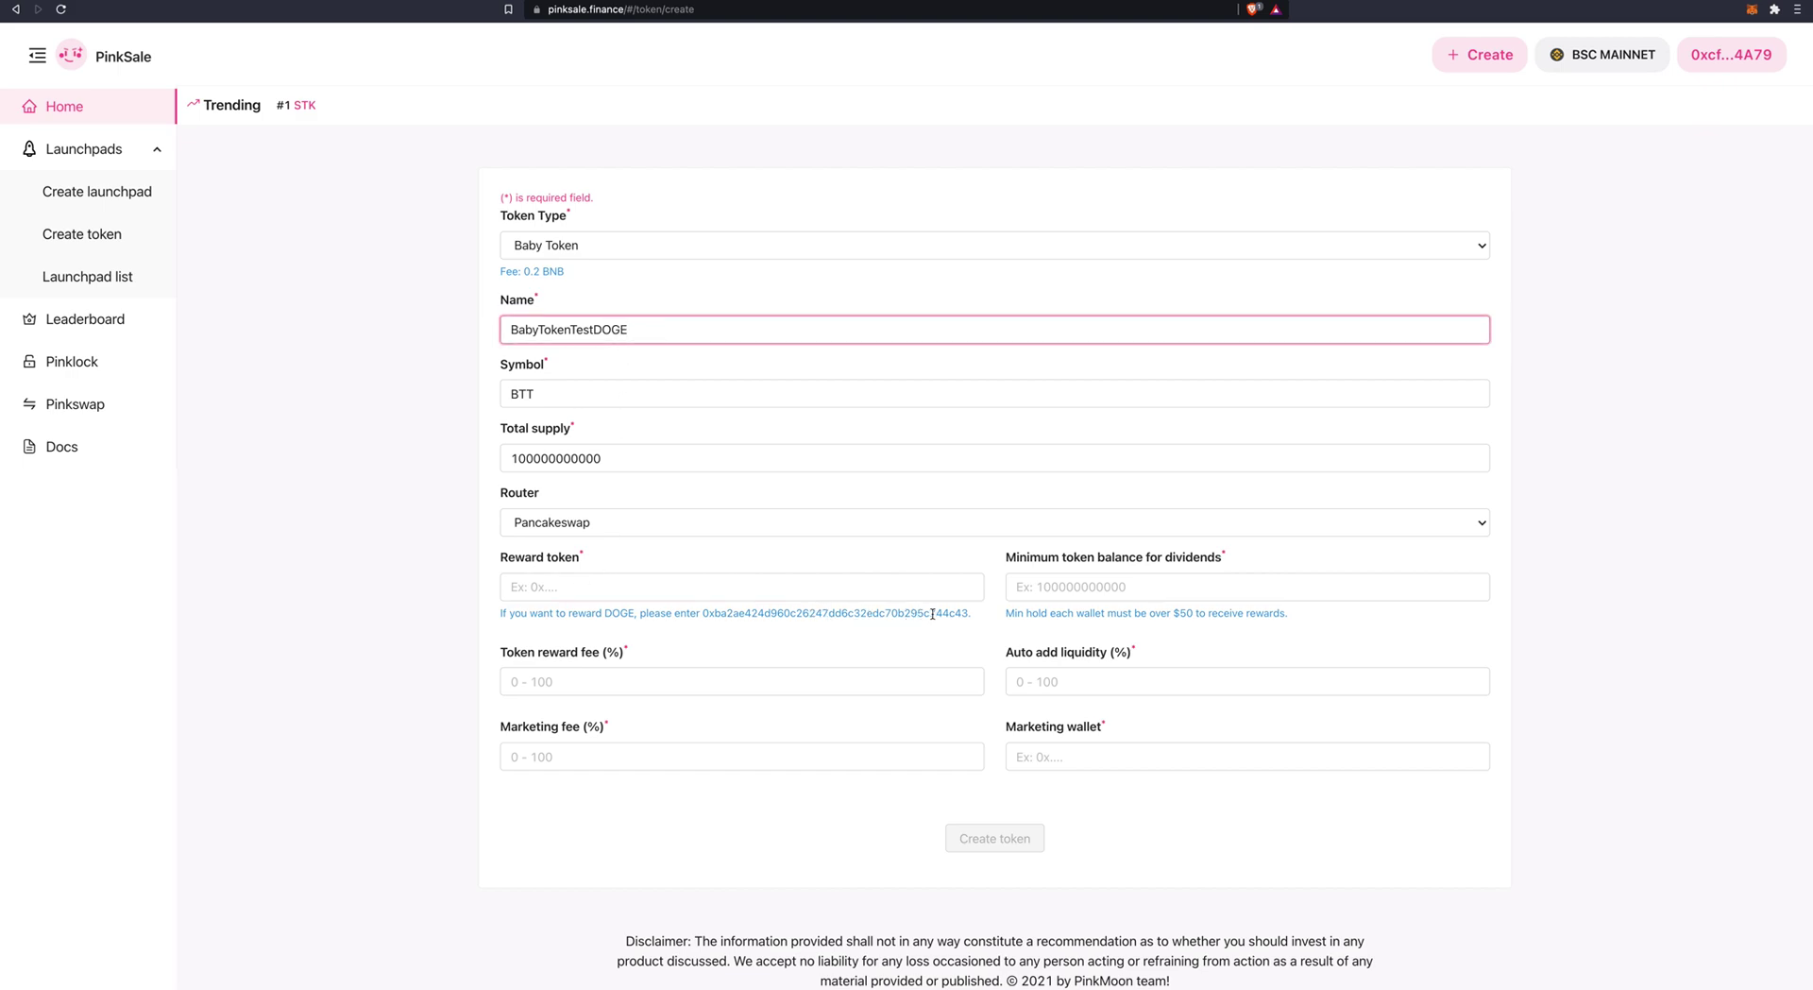
- Paste the DOGE contract address into the Reward token field
{"action": "left_click_drag", "start_coordinate": [968, 613], "coordinate": [703, 614]}
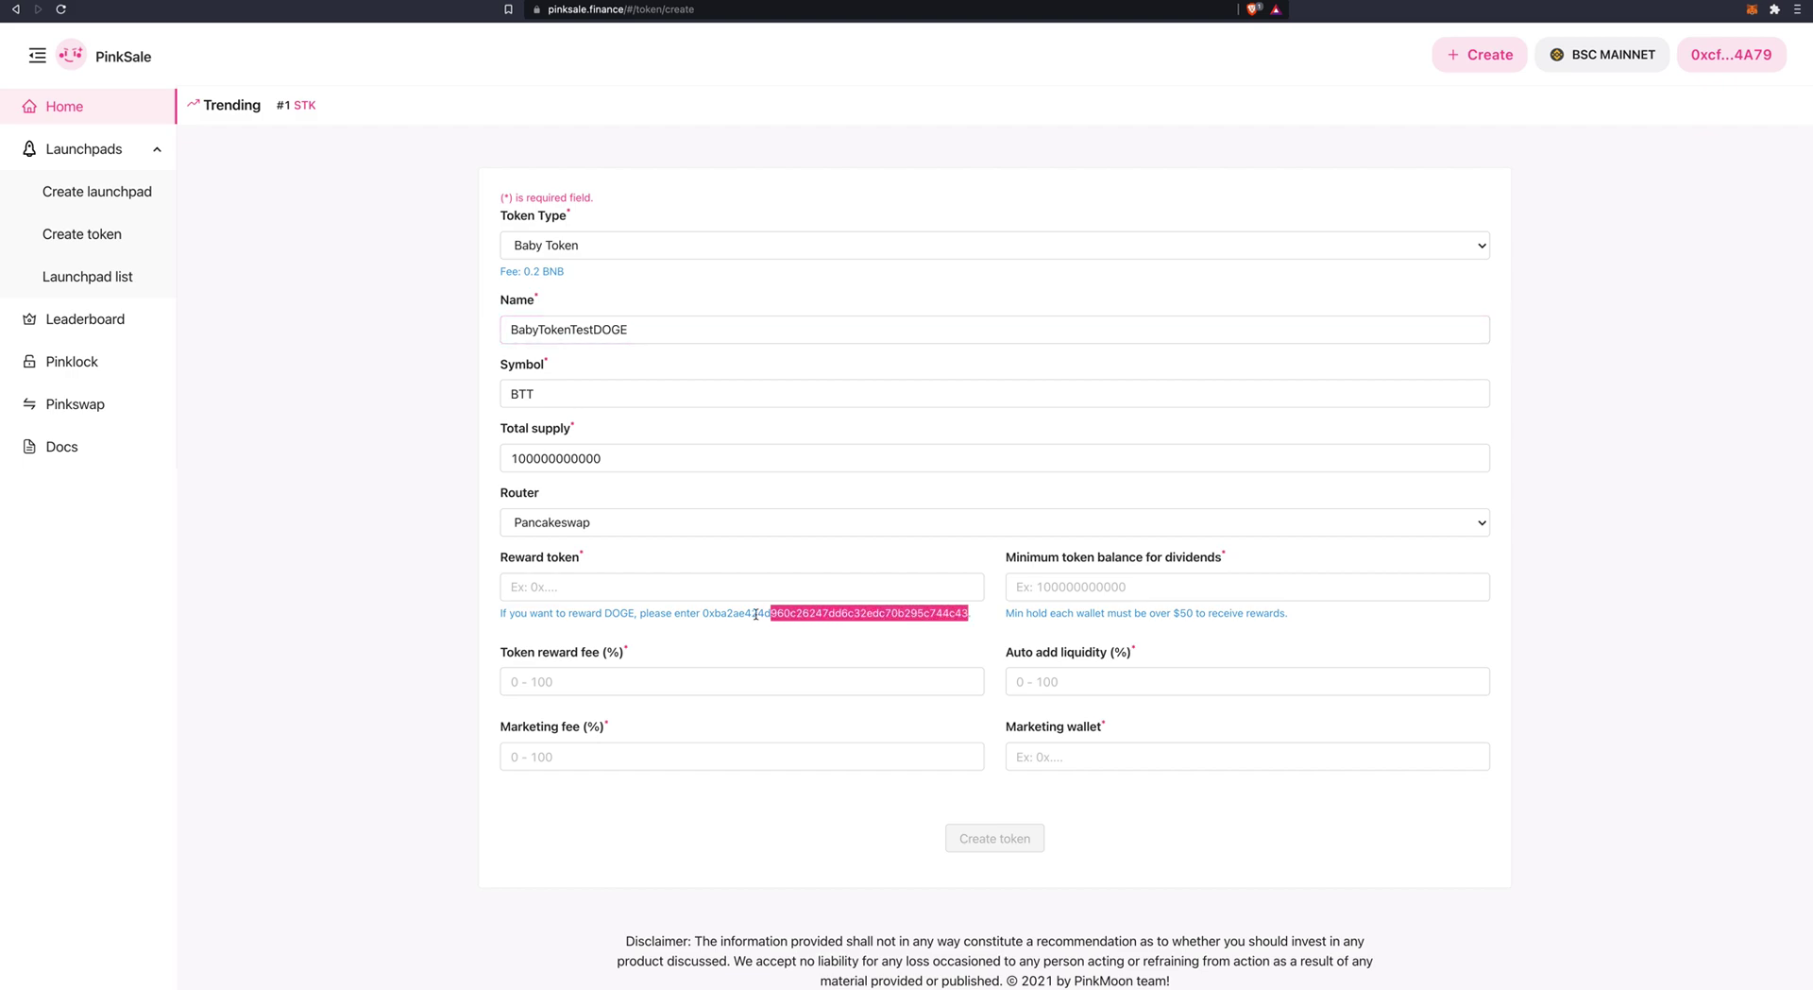
{"action": "right_click", "coordinate": [724, 614]}
{"action": "left_click", "coordinate": [743, 646]}
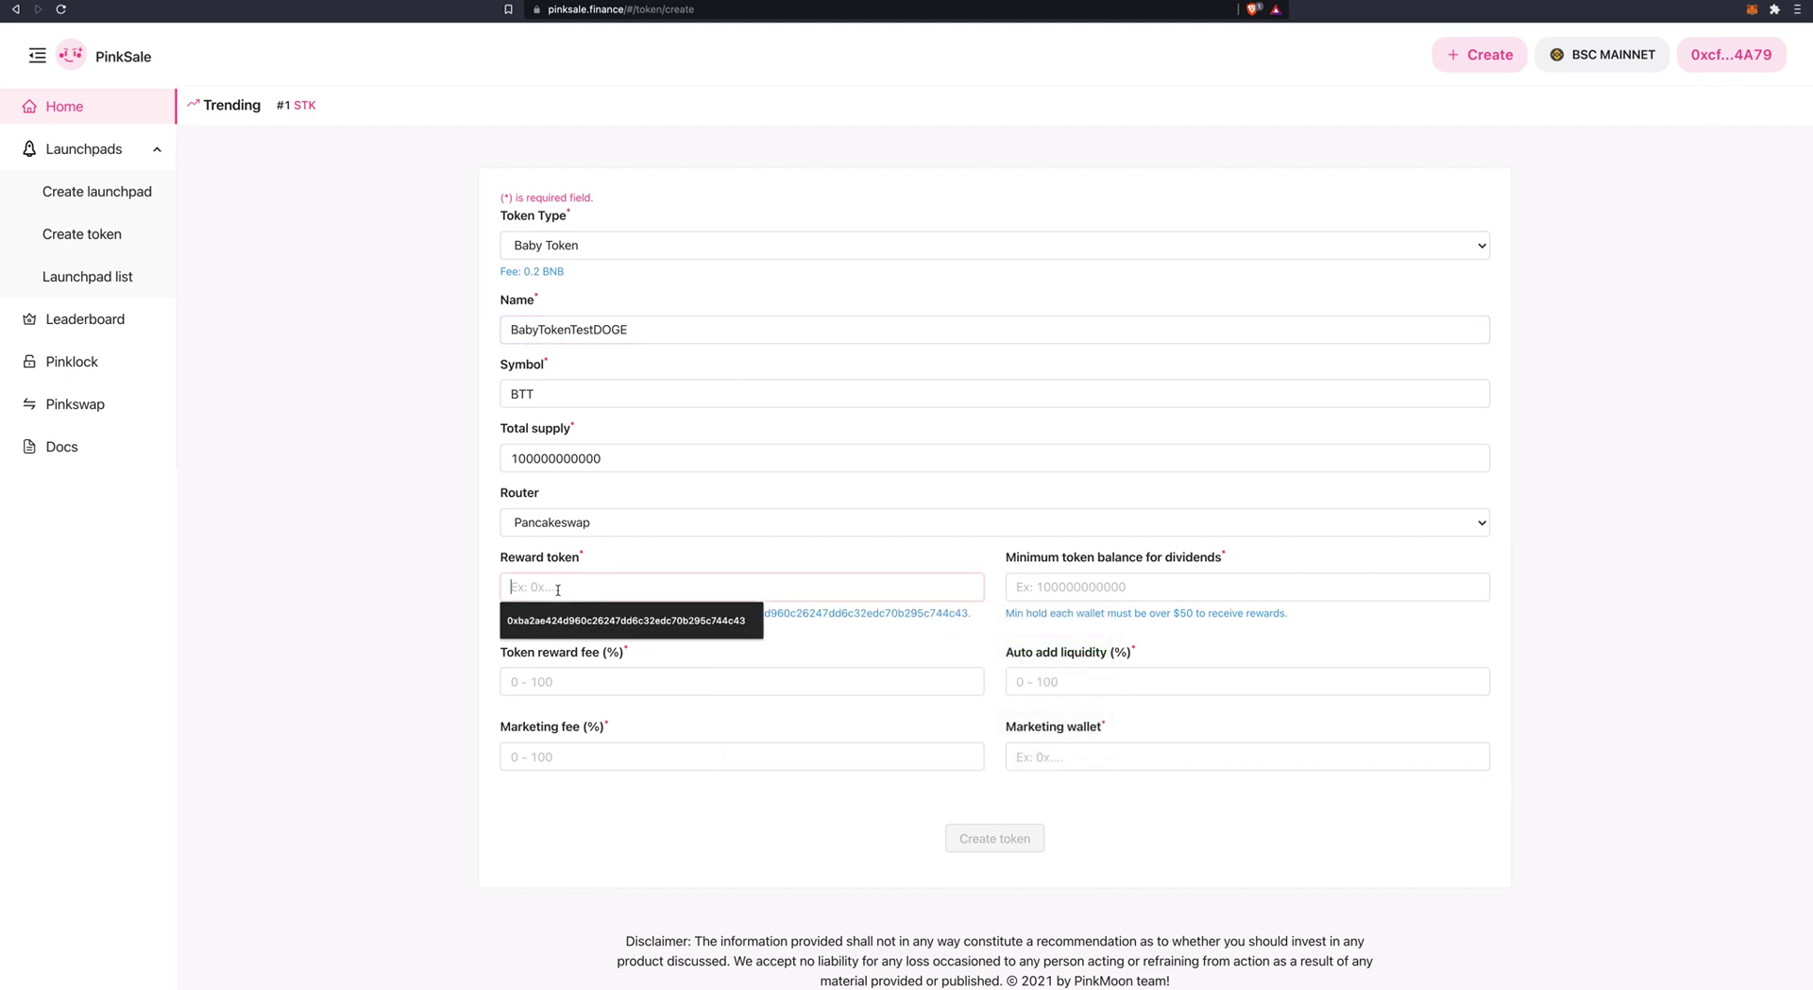
{"action": "right_click", "coordinate": [560, 593]}
{"action": "left_click", "coordinate": [579, 692]}
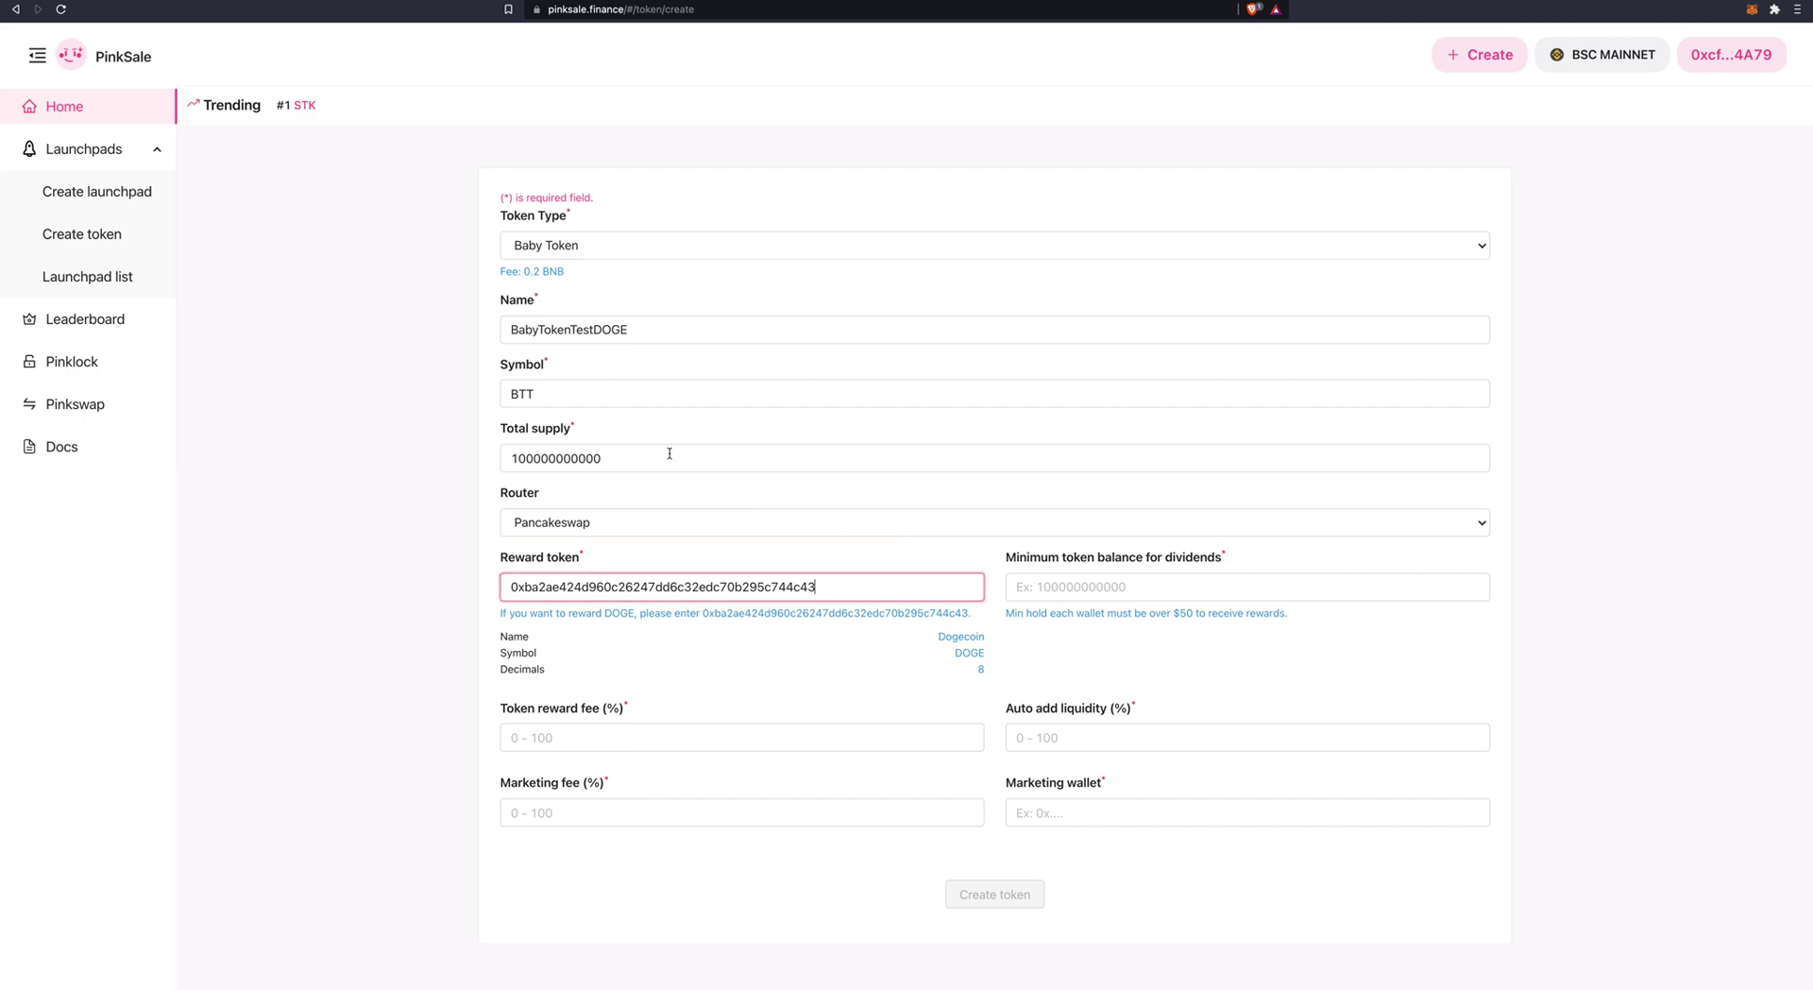
{"action": "left_click", "coordinate": [1086, 588]}
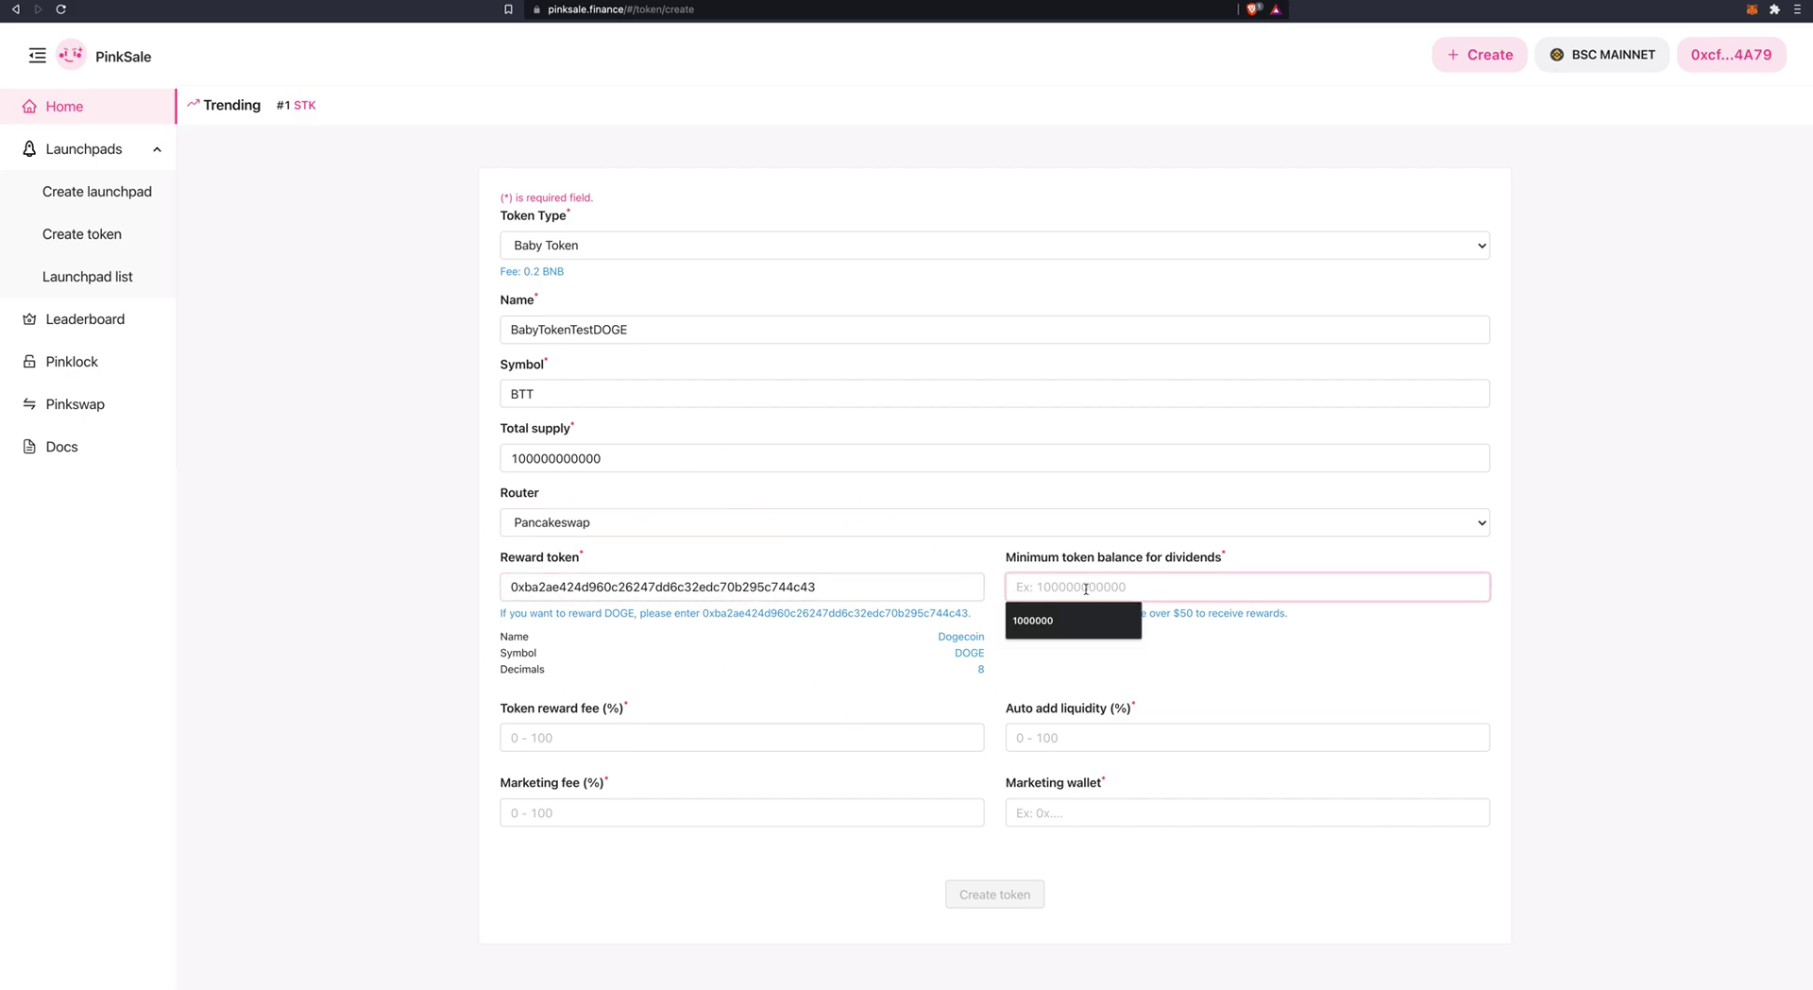
- Change the suggested minimum dividend balance to 10000000
{"action": "left_click", "coordinate": [1052, 621]}
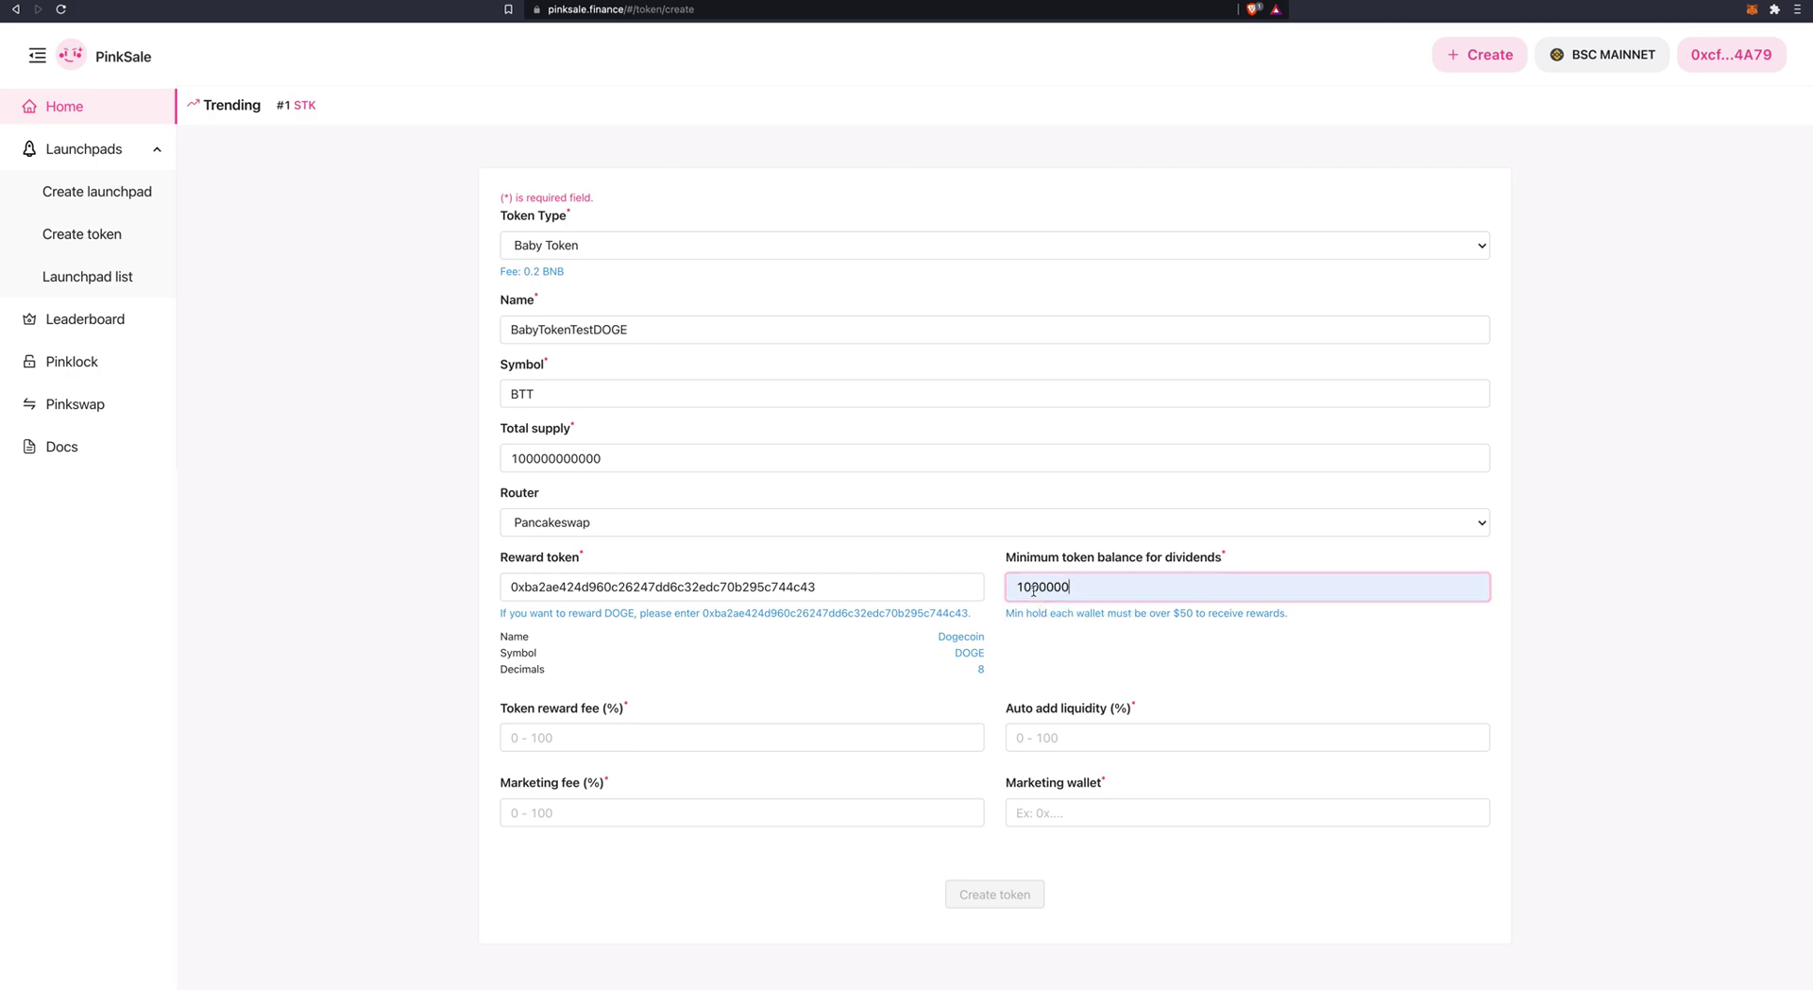
{"action": "key", "text": "BackSpace"}
{"action": "key", "text": "BackSpace"}
{"action": "key", "text": "BackSpace"}
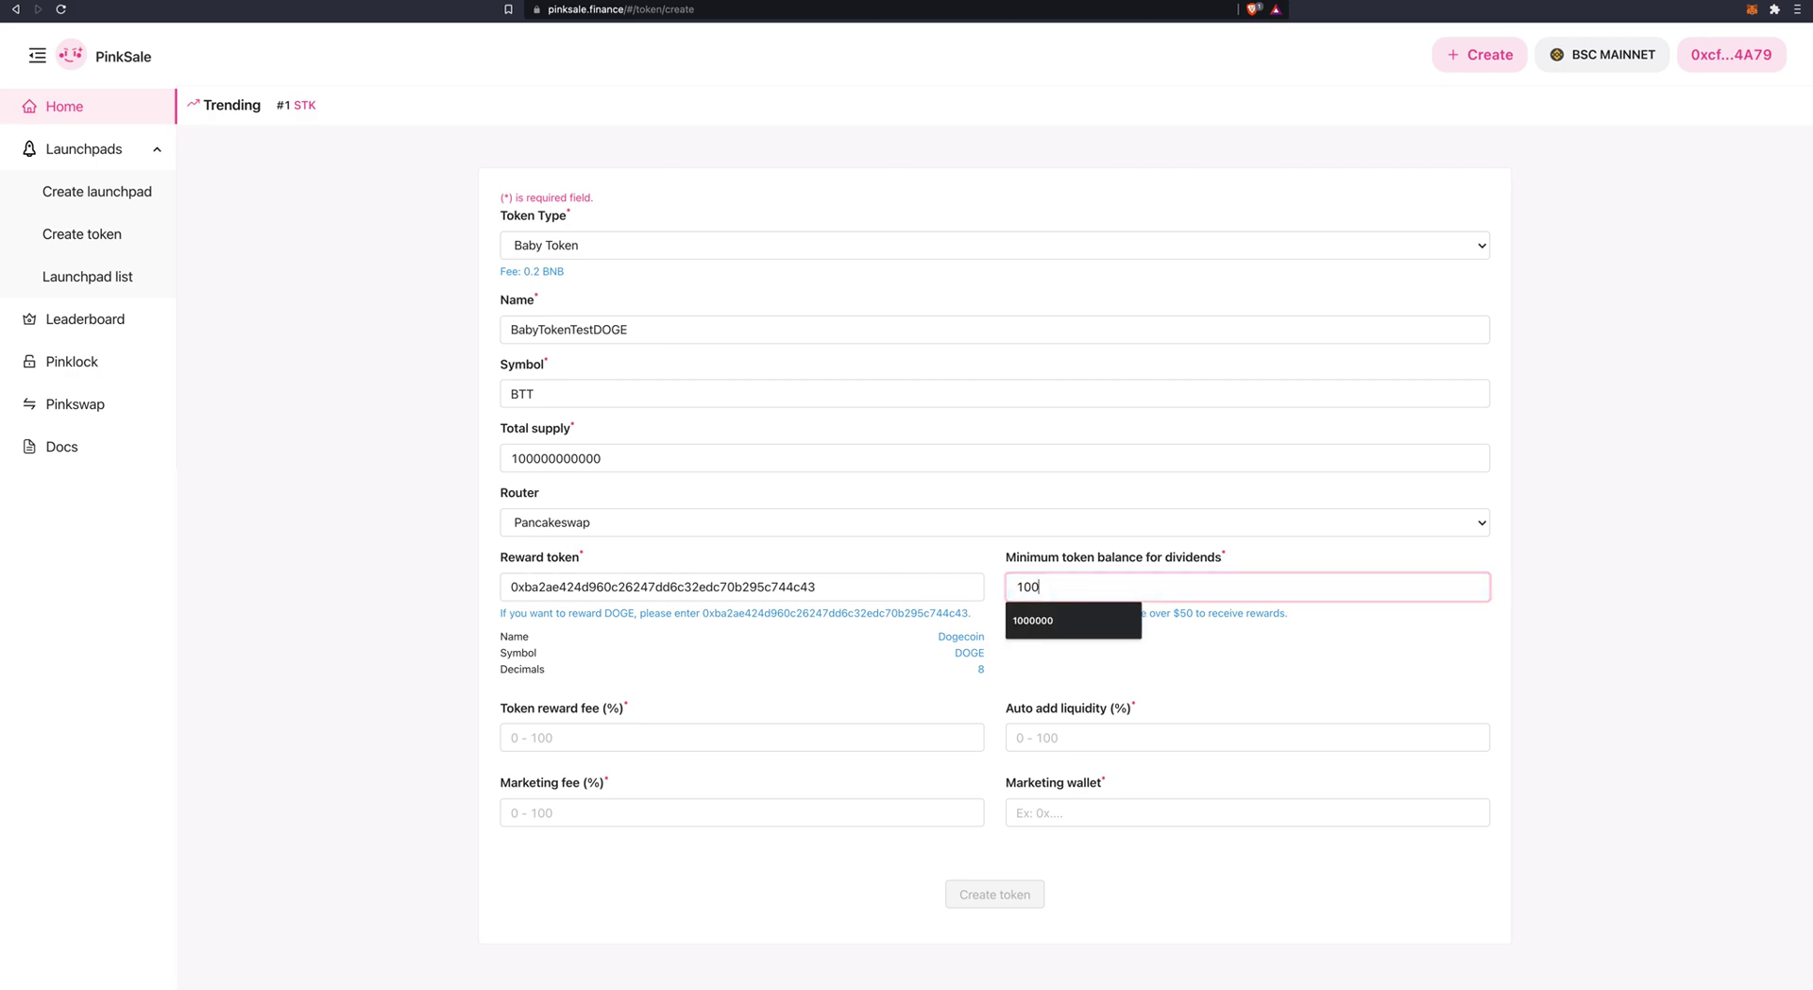
{"action": "type", "text": "00000"}
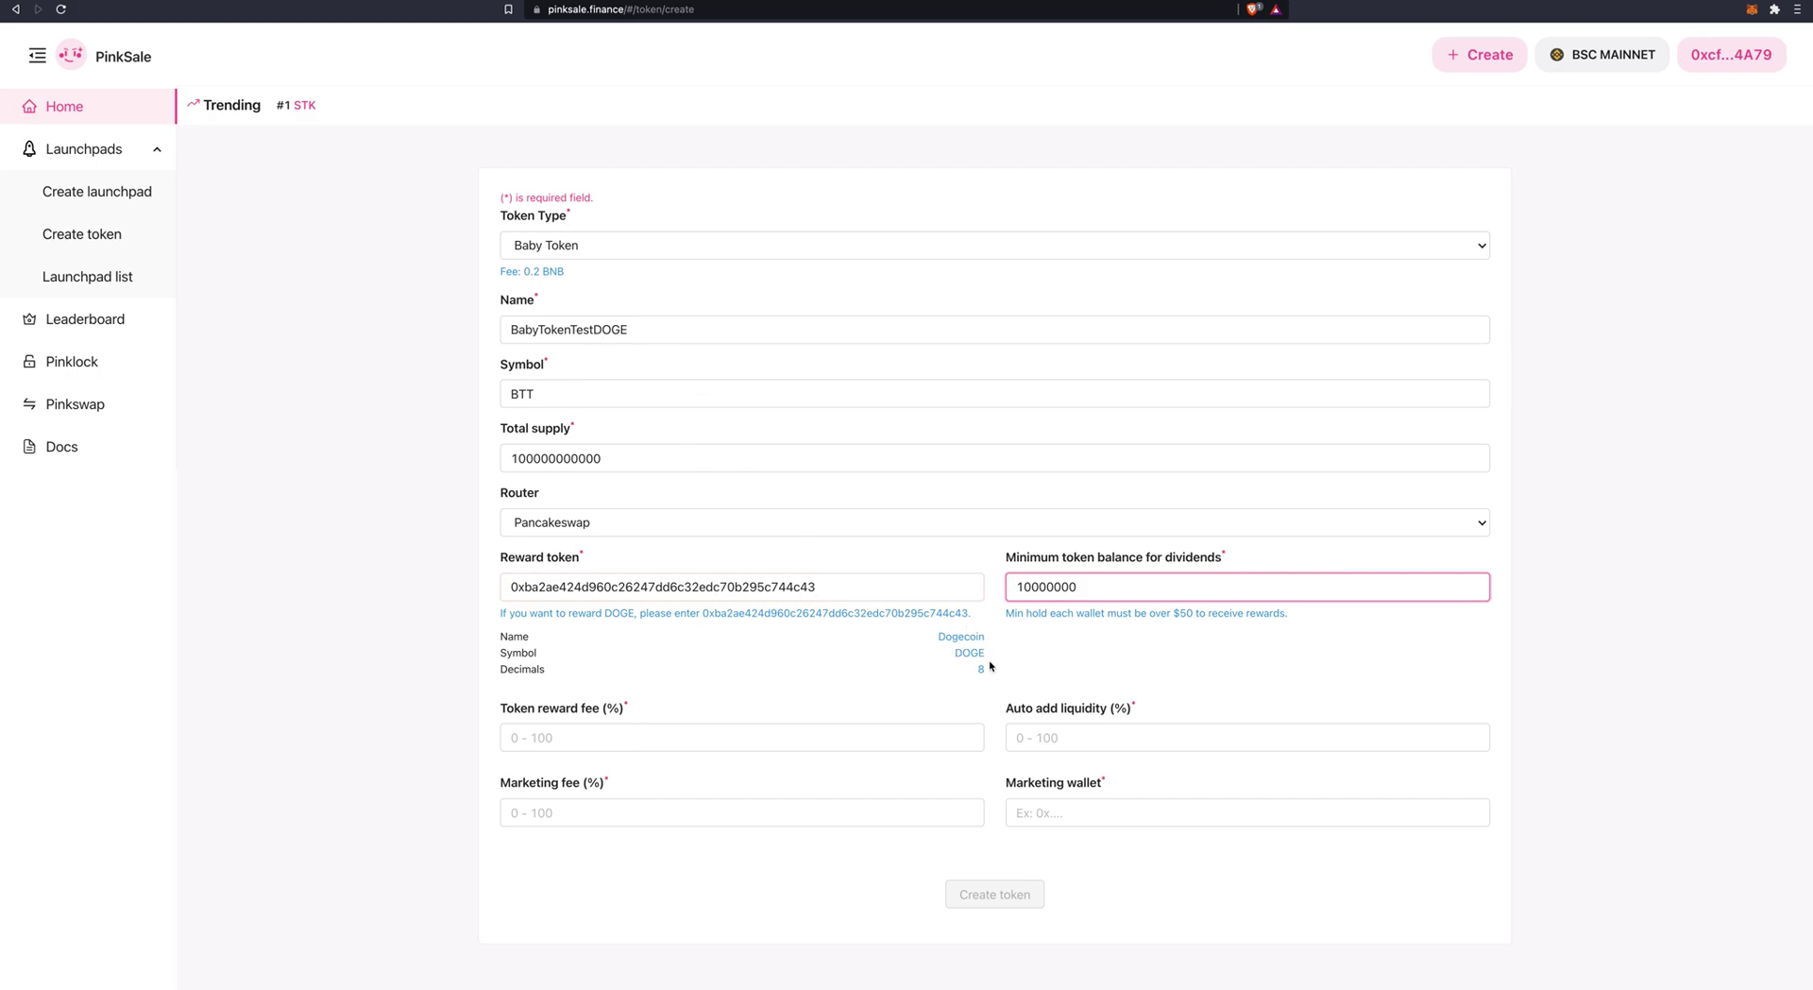
{"action": "left_click", "coordinate": [790, 661]}
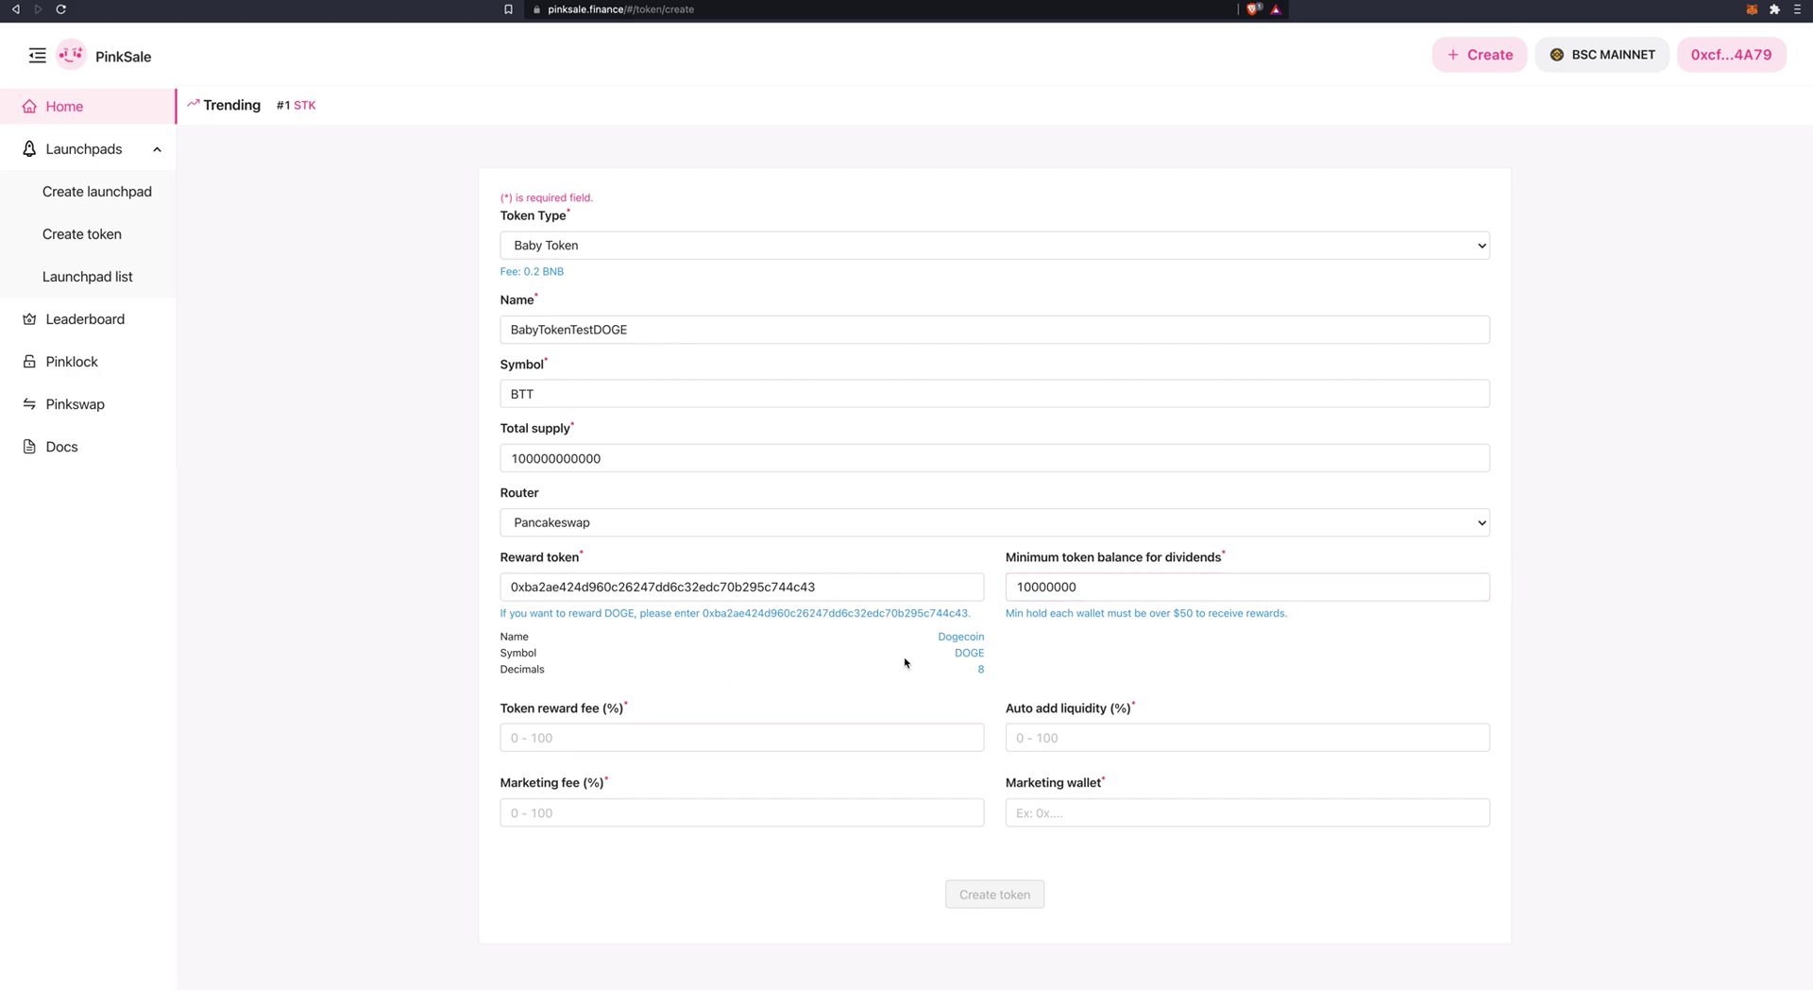
- Enter 7 as the token reward fee and 4 as auto add liquidity
{"action": "left_click", "coordinate": [549, 741]}
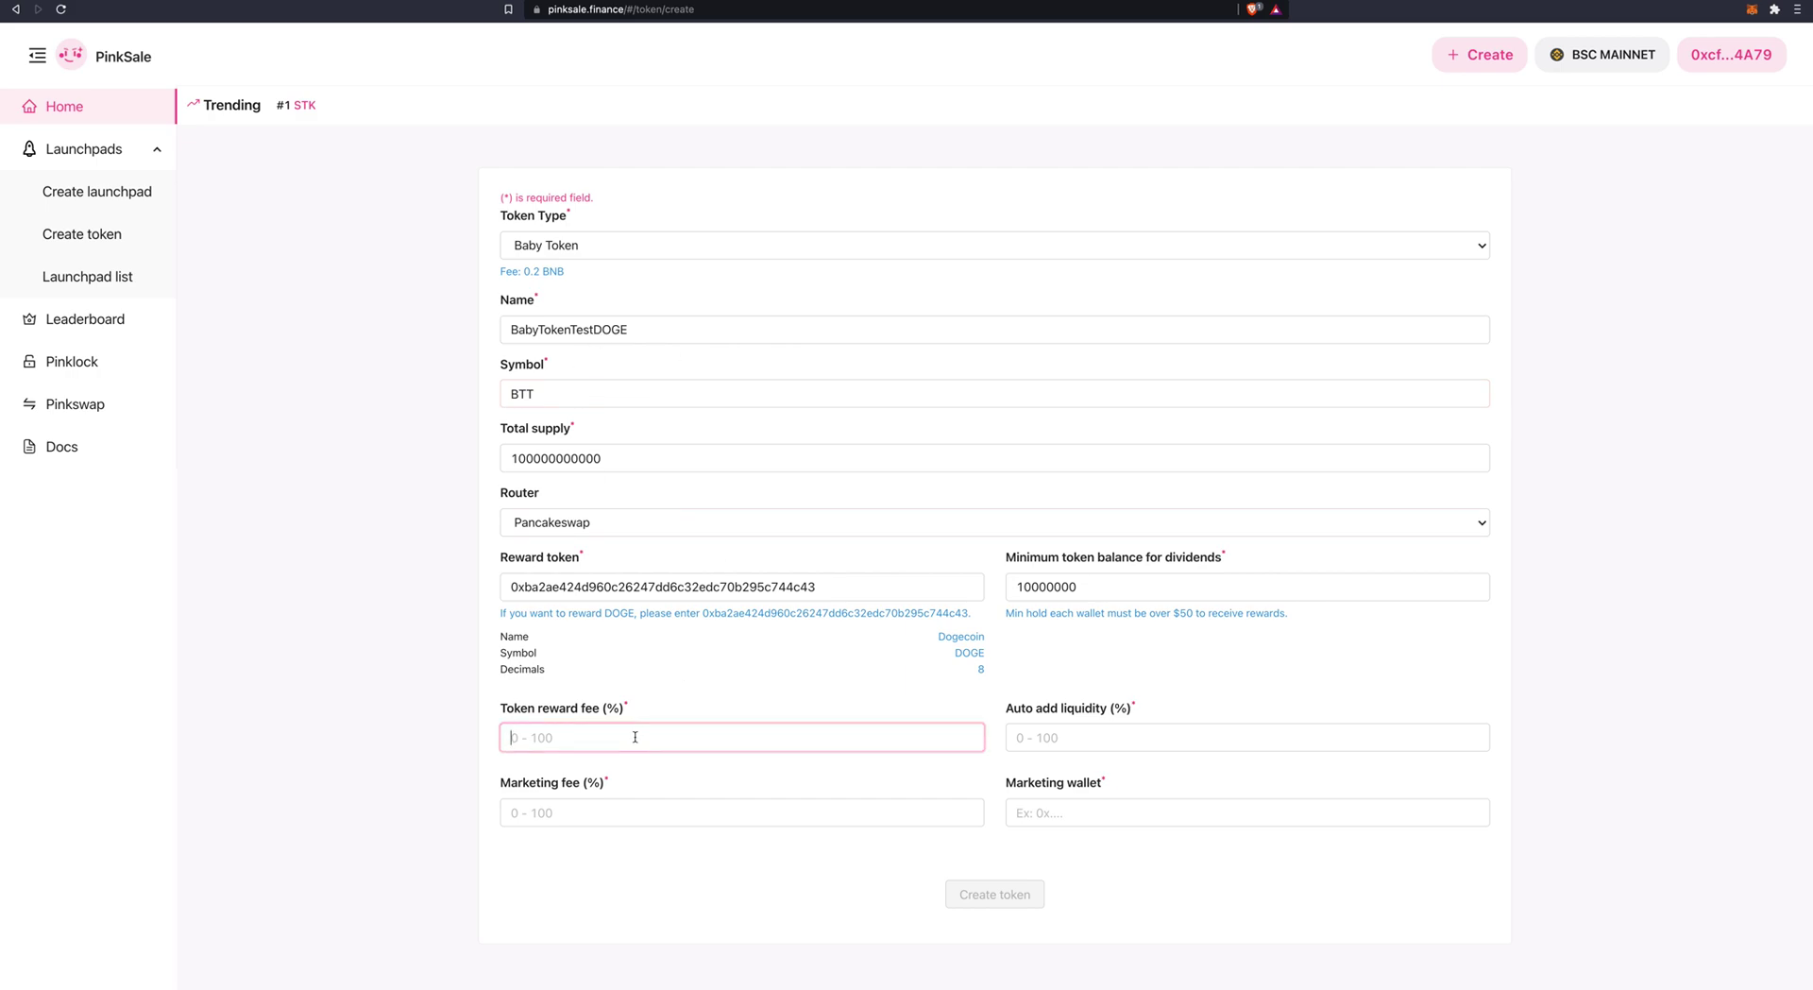
{"action": "type", "text": "7"}
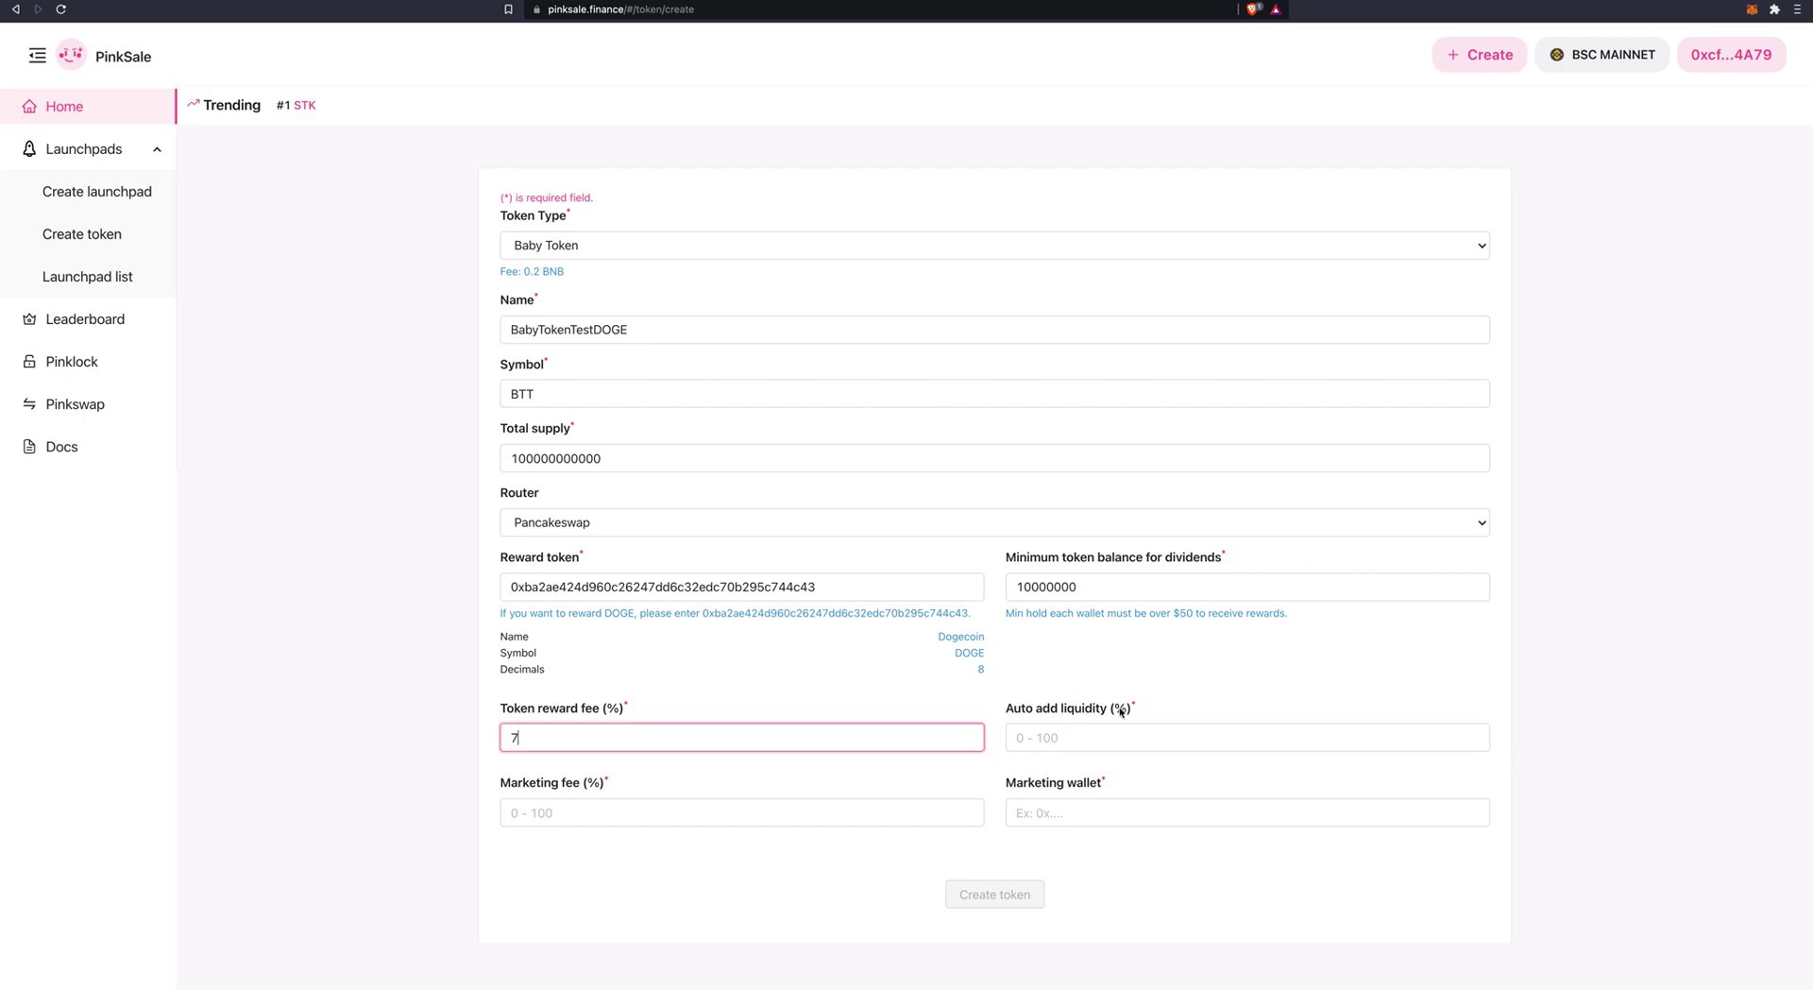
{"action": "left_click", "coordinate": [1071, 739]}
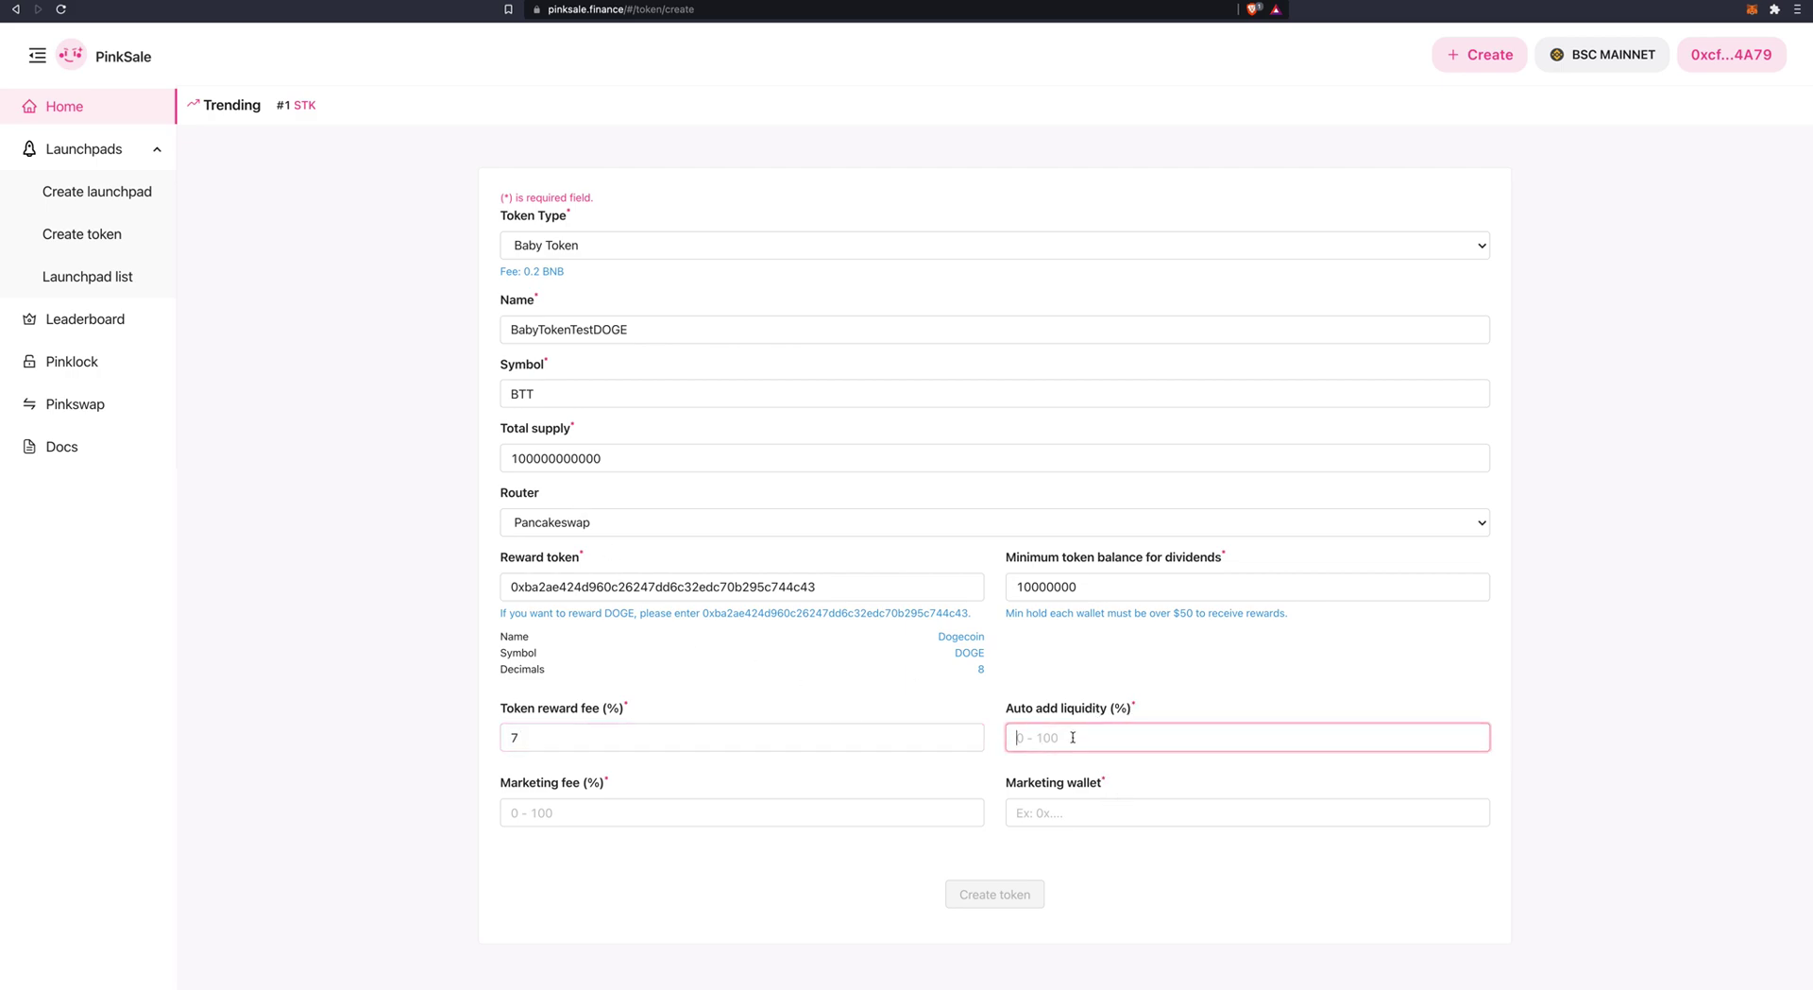
{"action": "type", "text": "4"}
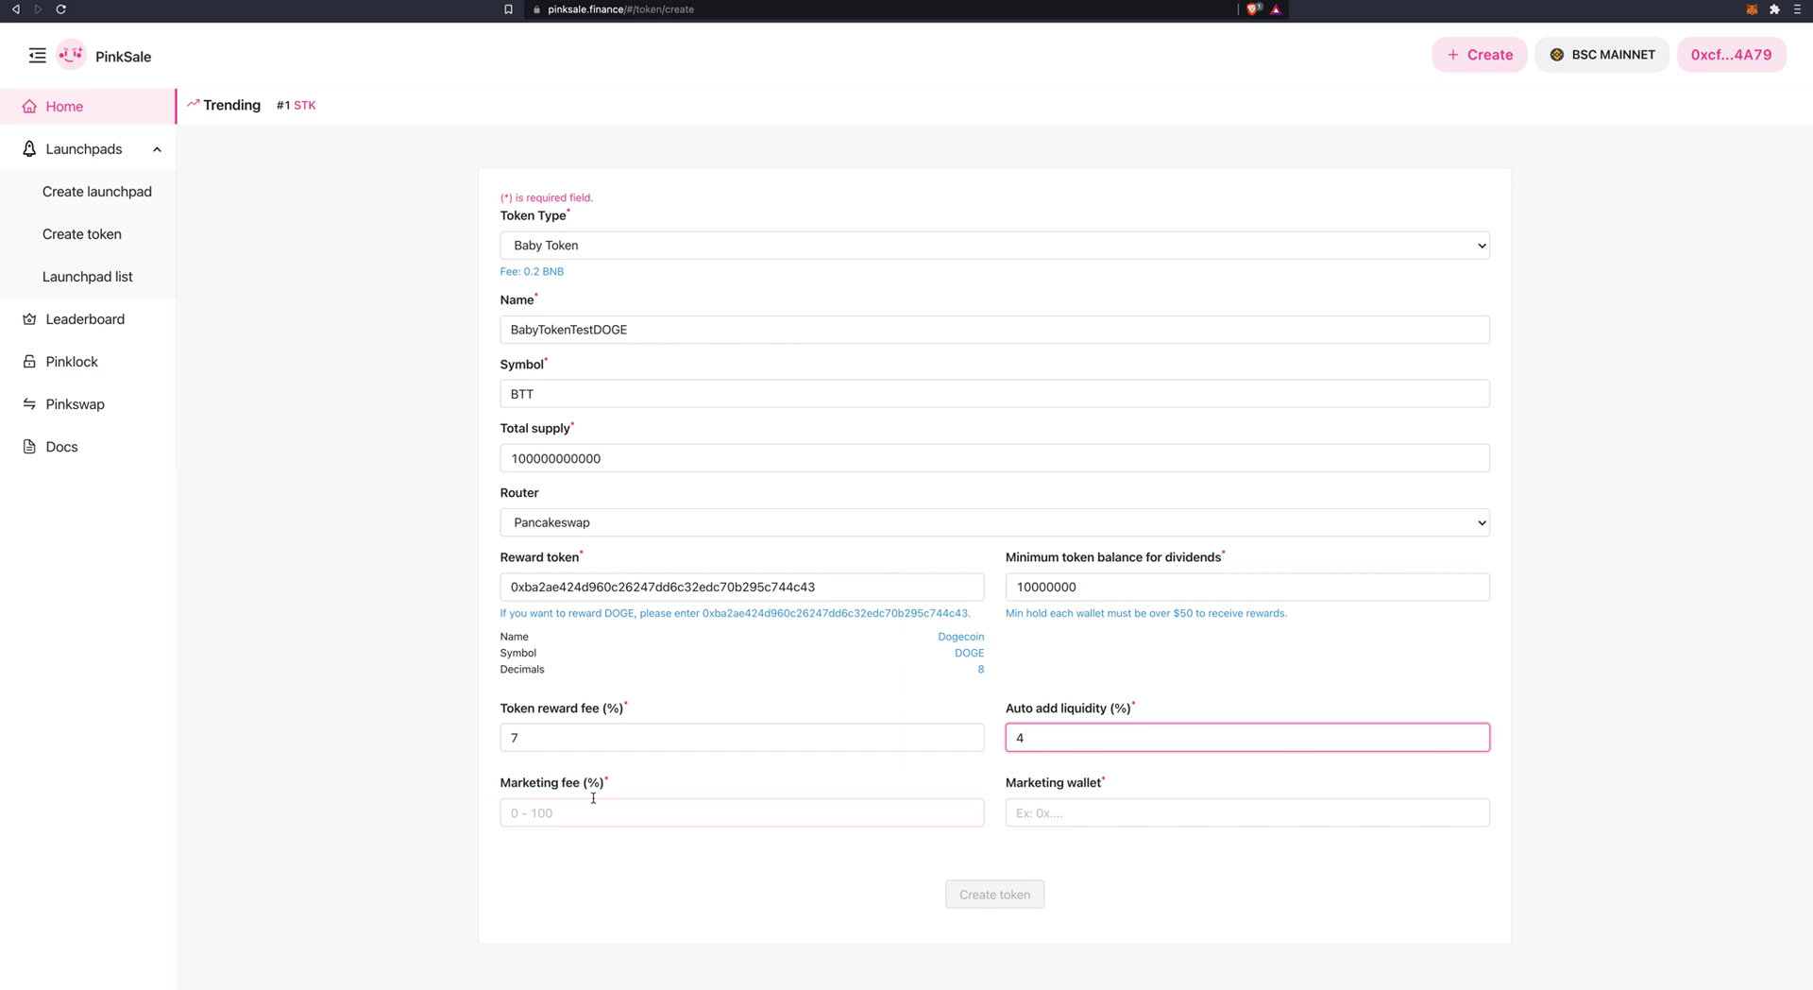
{"action": "left_click", "coordinate": [539, 814]}
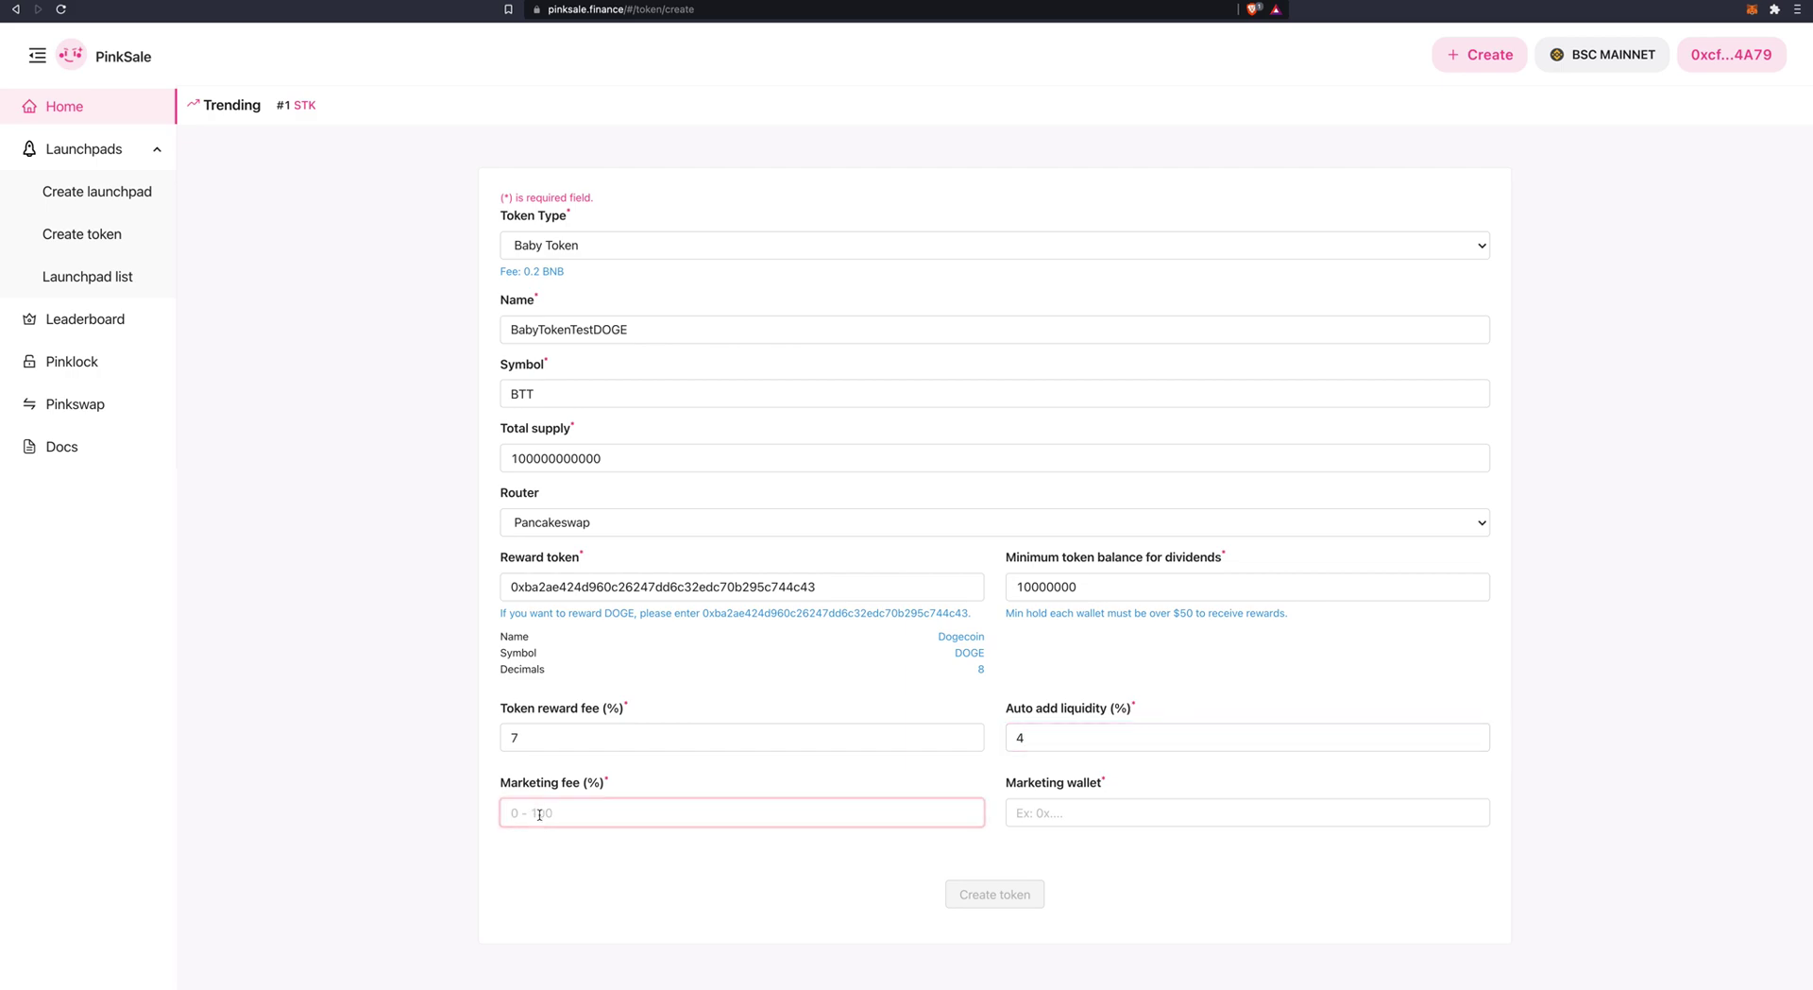
- Set the marketing fee to 3% and recheck the liquidity value
{"action": "type", "text": "3"}
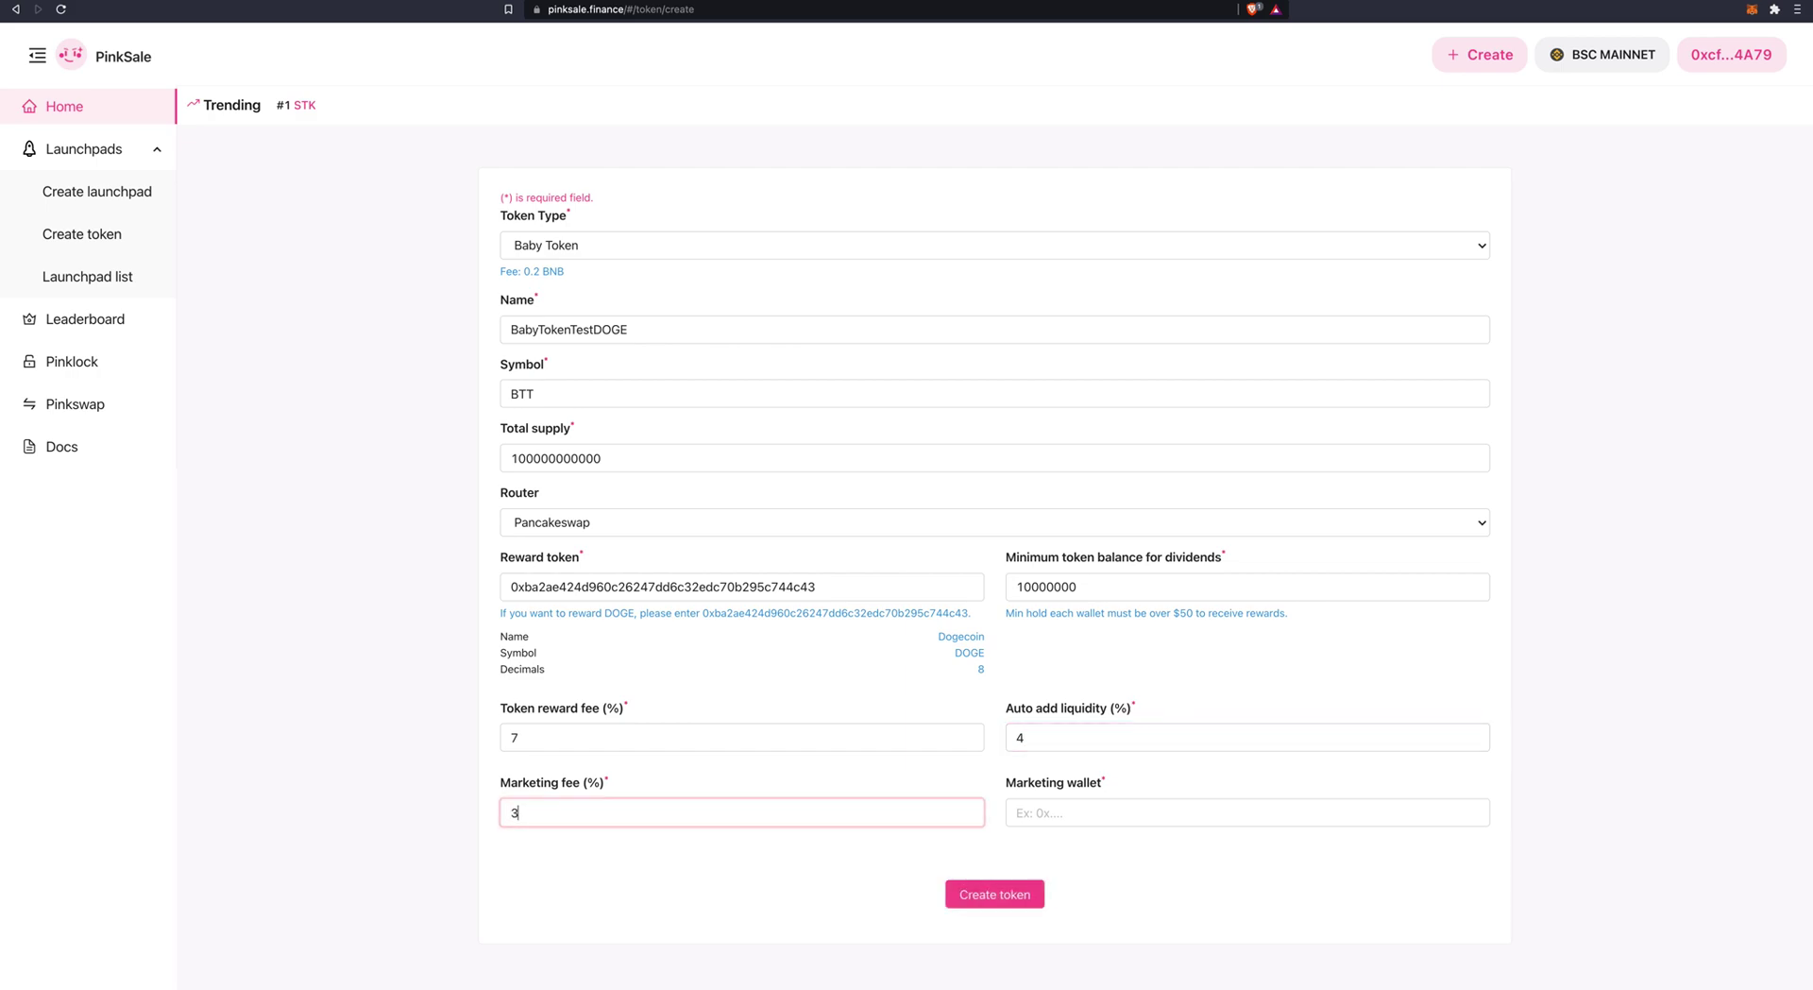
{"action": "left_click", "coordinate": [551, 839]}
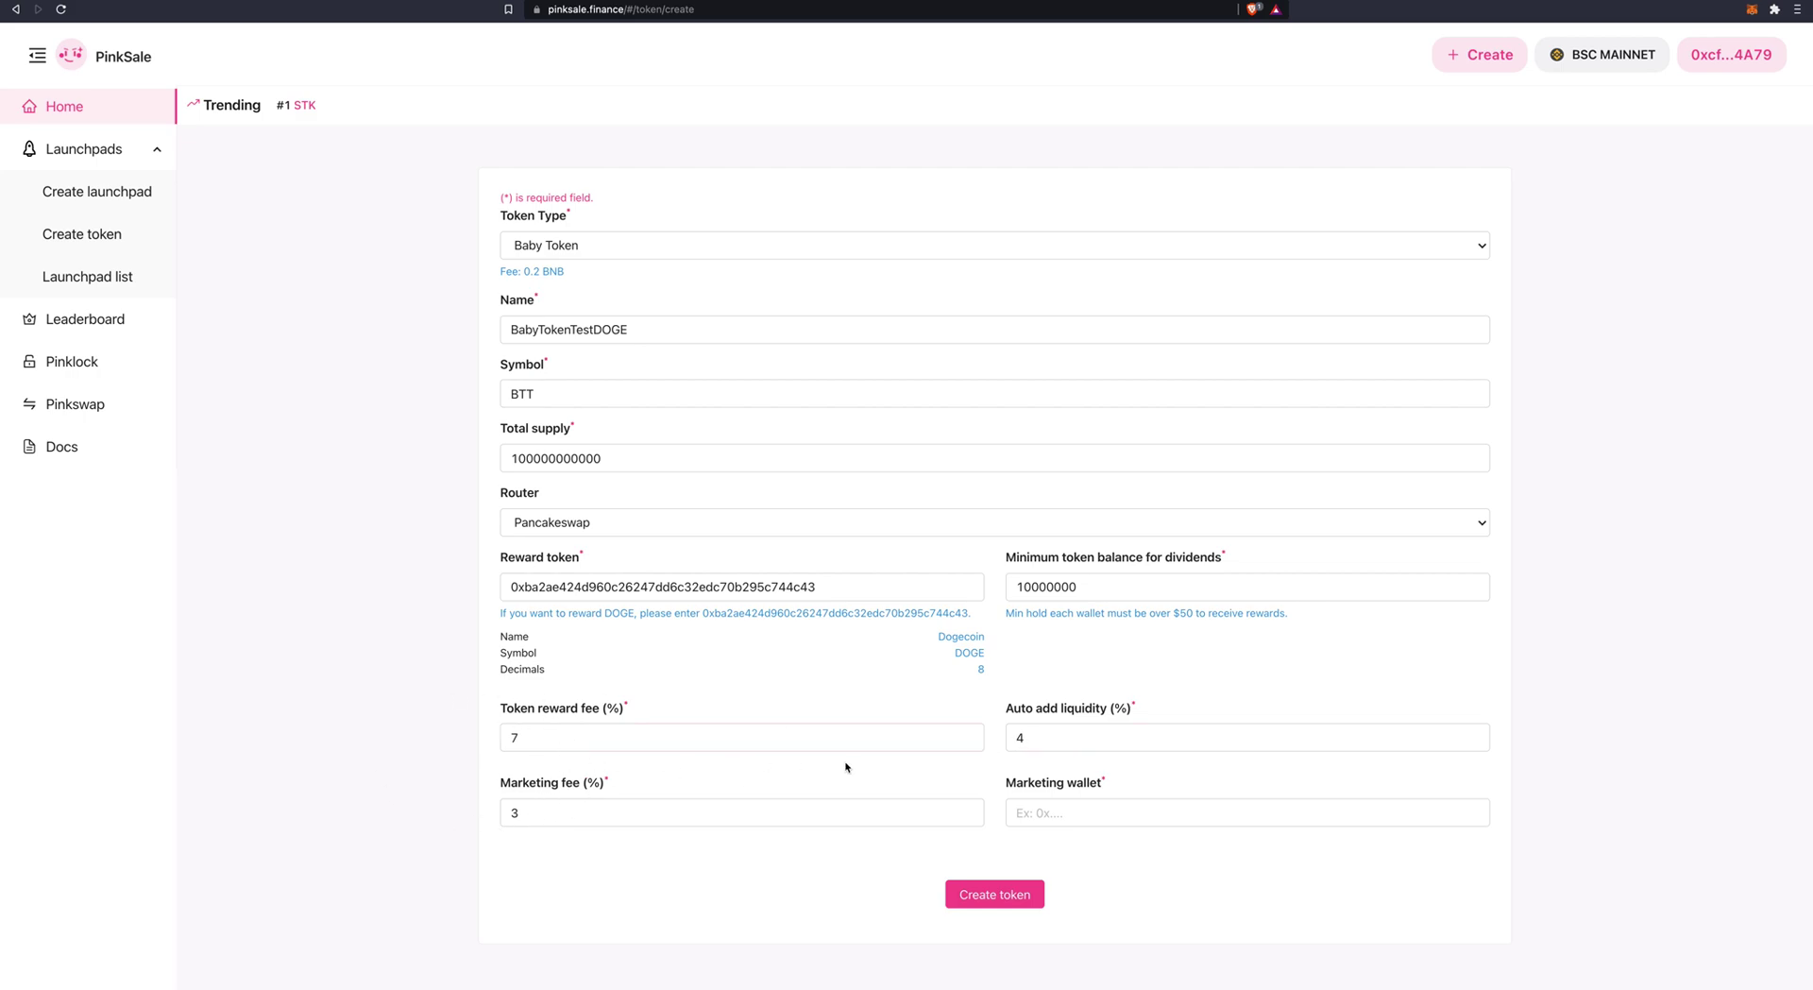
{"action": "left_click", "coordinate": [1036, 744]}
- Fill the marketing wallet with a saved address and submit the token form
{"action": "left_click", "coordinate": [1065, 816]}
{"action": "left_click", "coordinate": [1064, 816]}
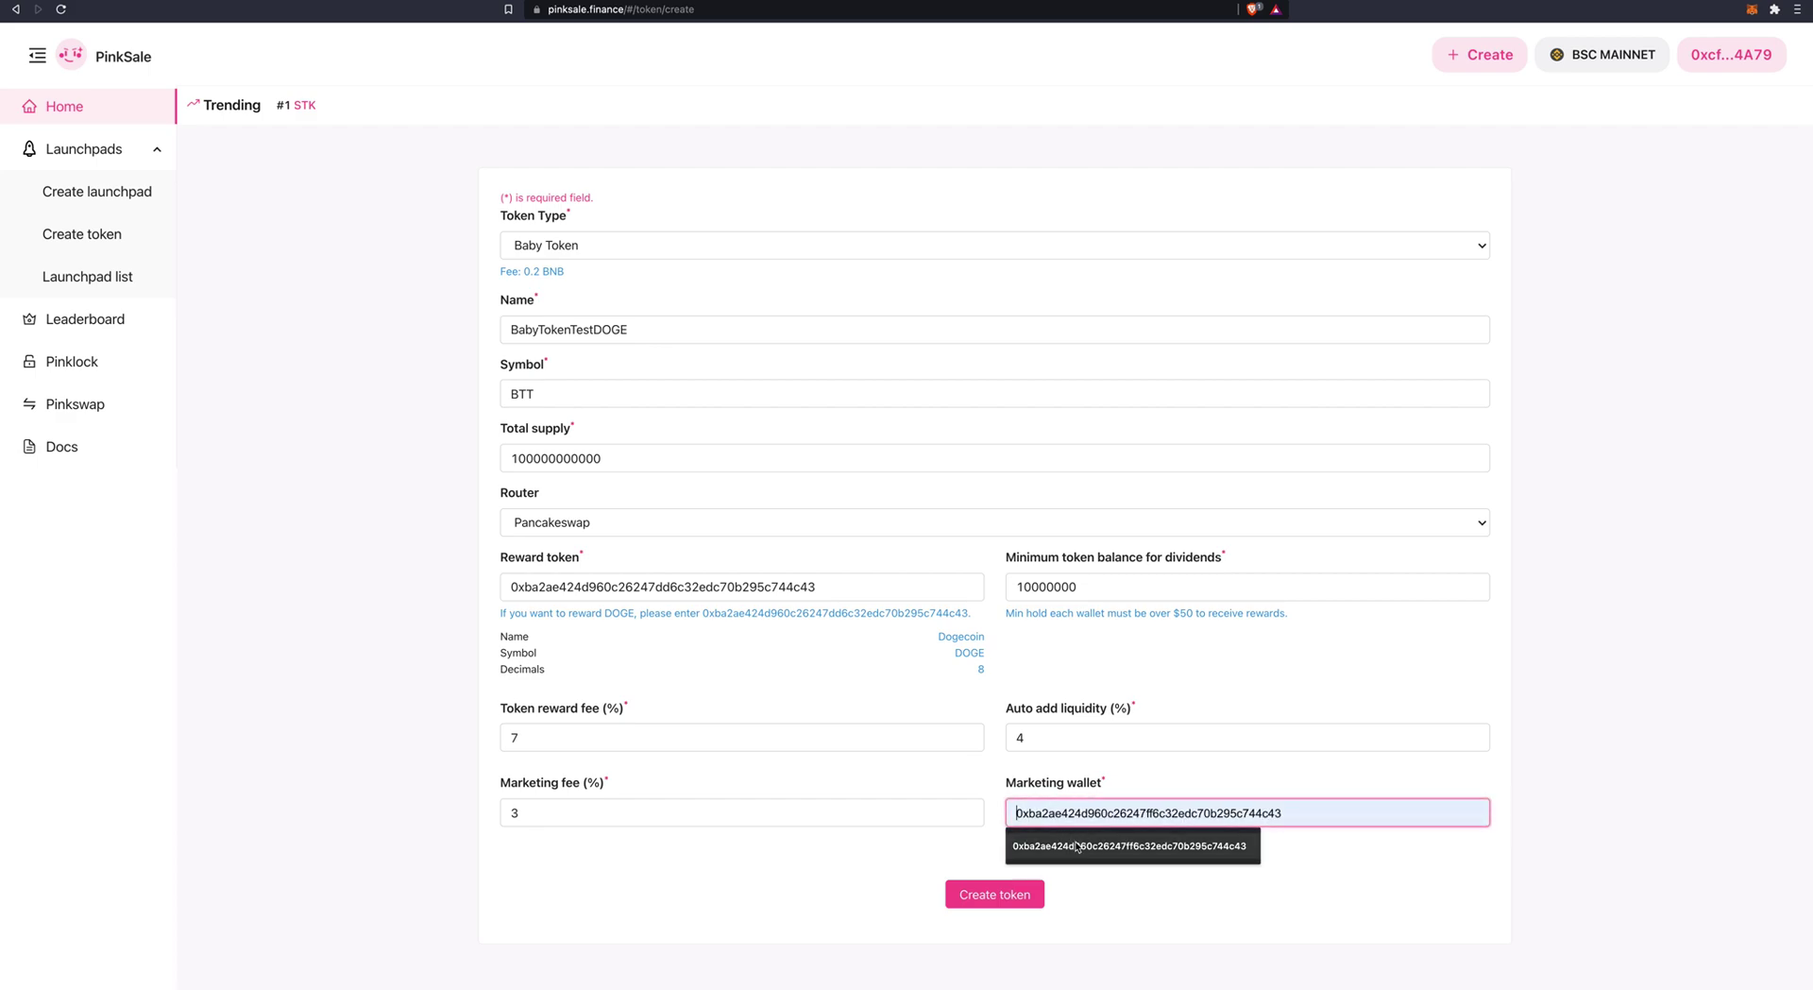
{"action": "left_click", "coordinate": [1075, 843]}
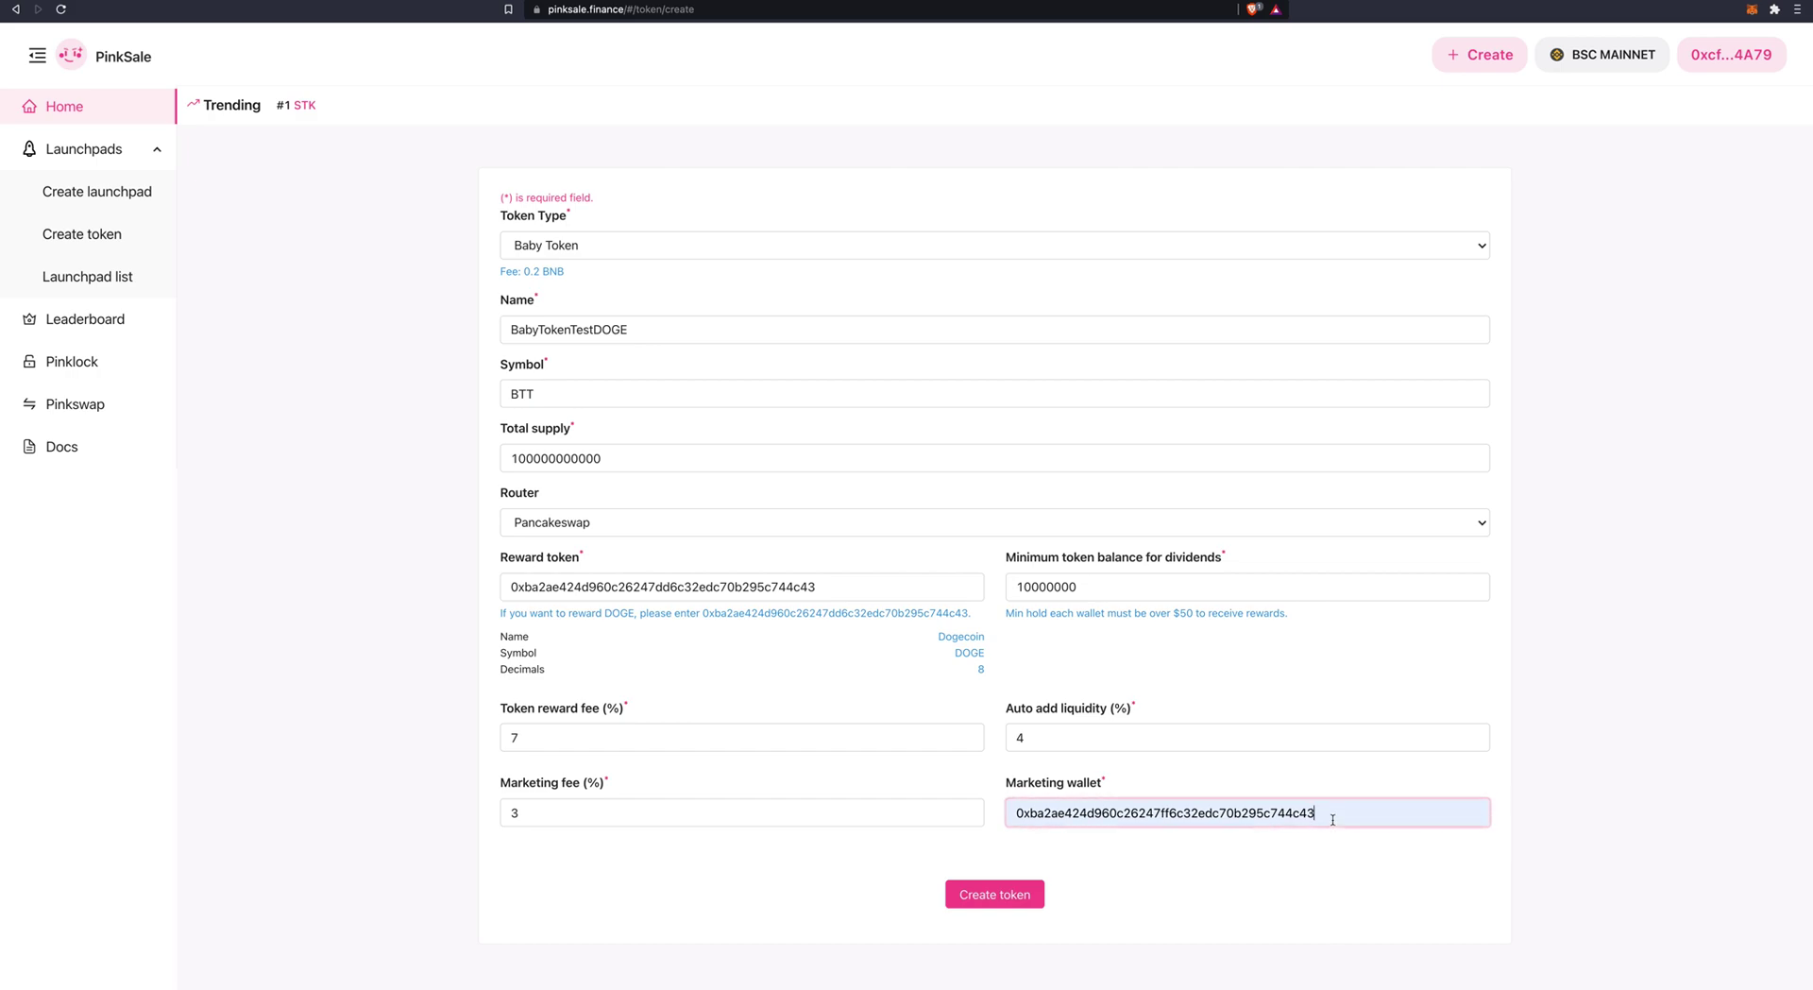
{"action": "key", "text": "Return"}
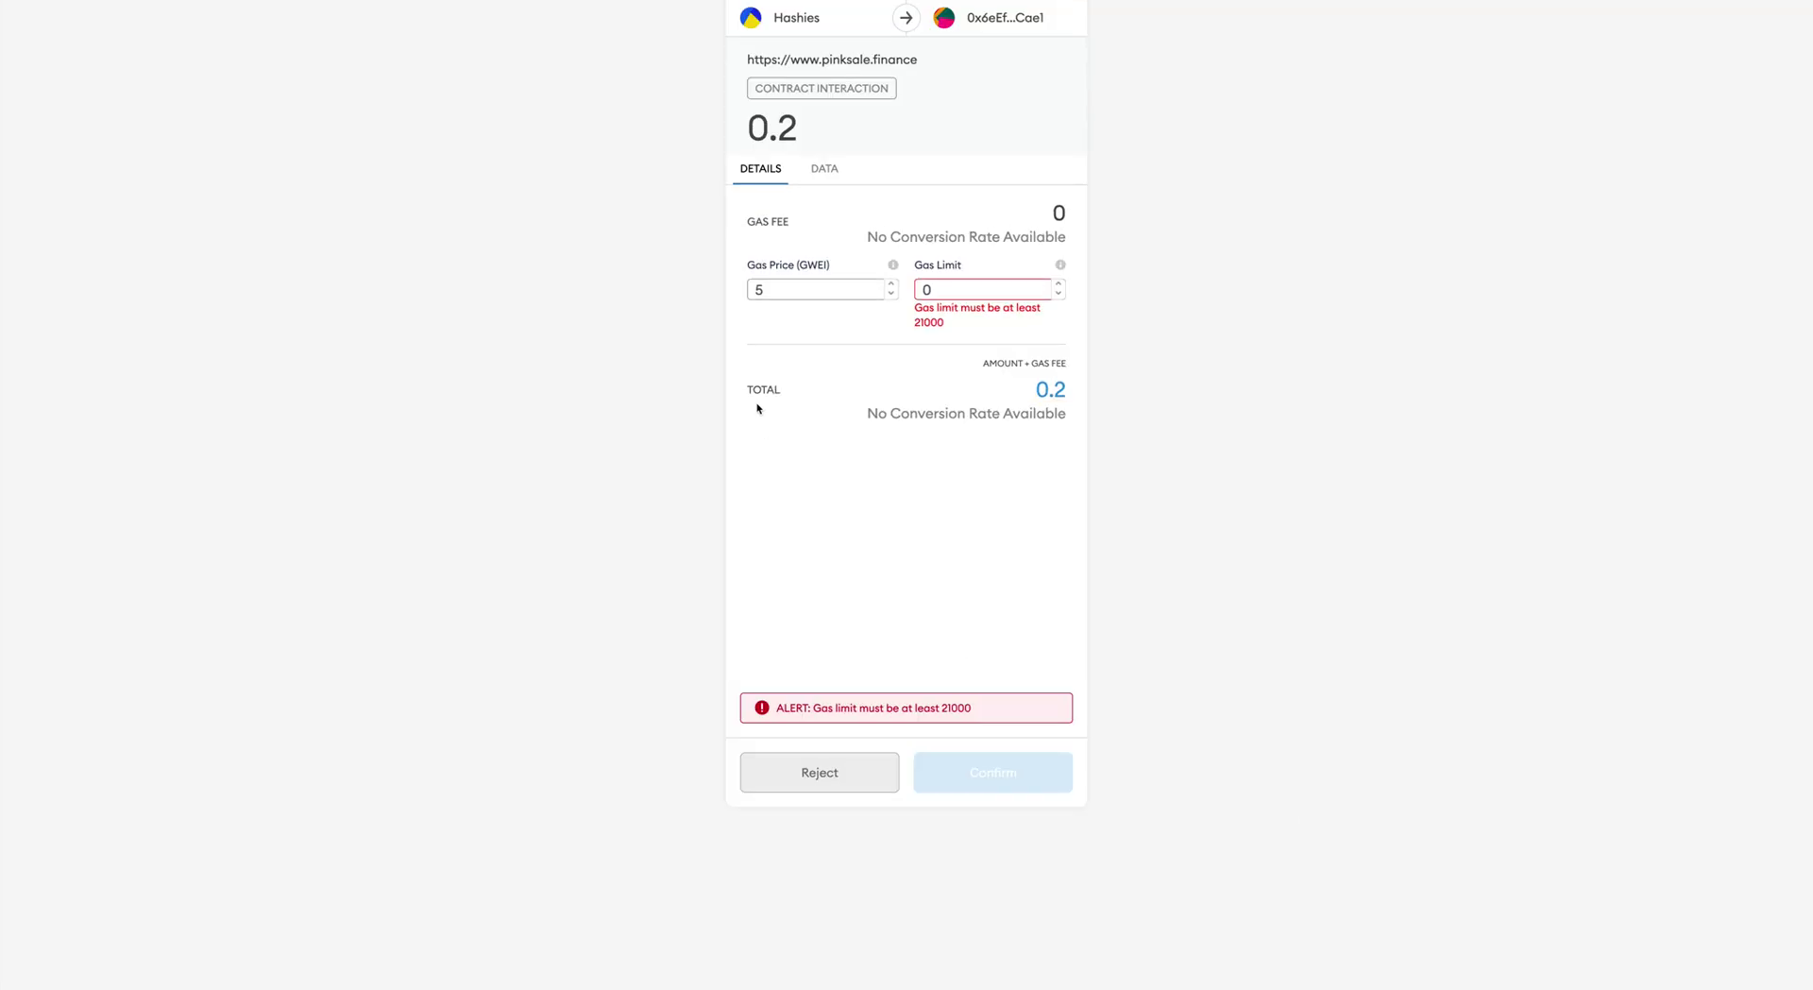
- Reject the zero-gas-limit MetaMask transaction request
{"action": "left_click", "coordinate": [830, 762]}
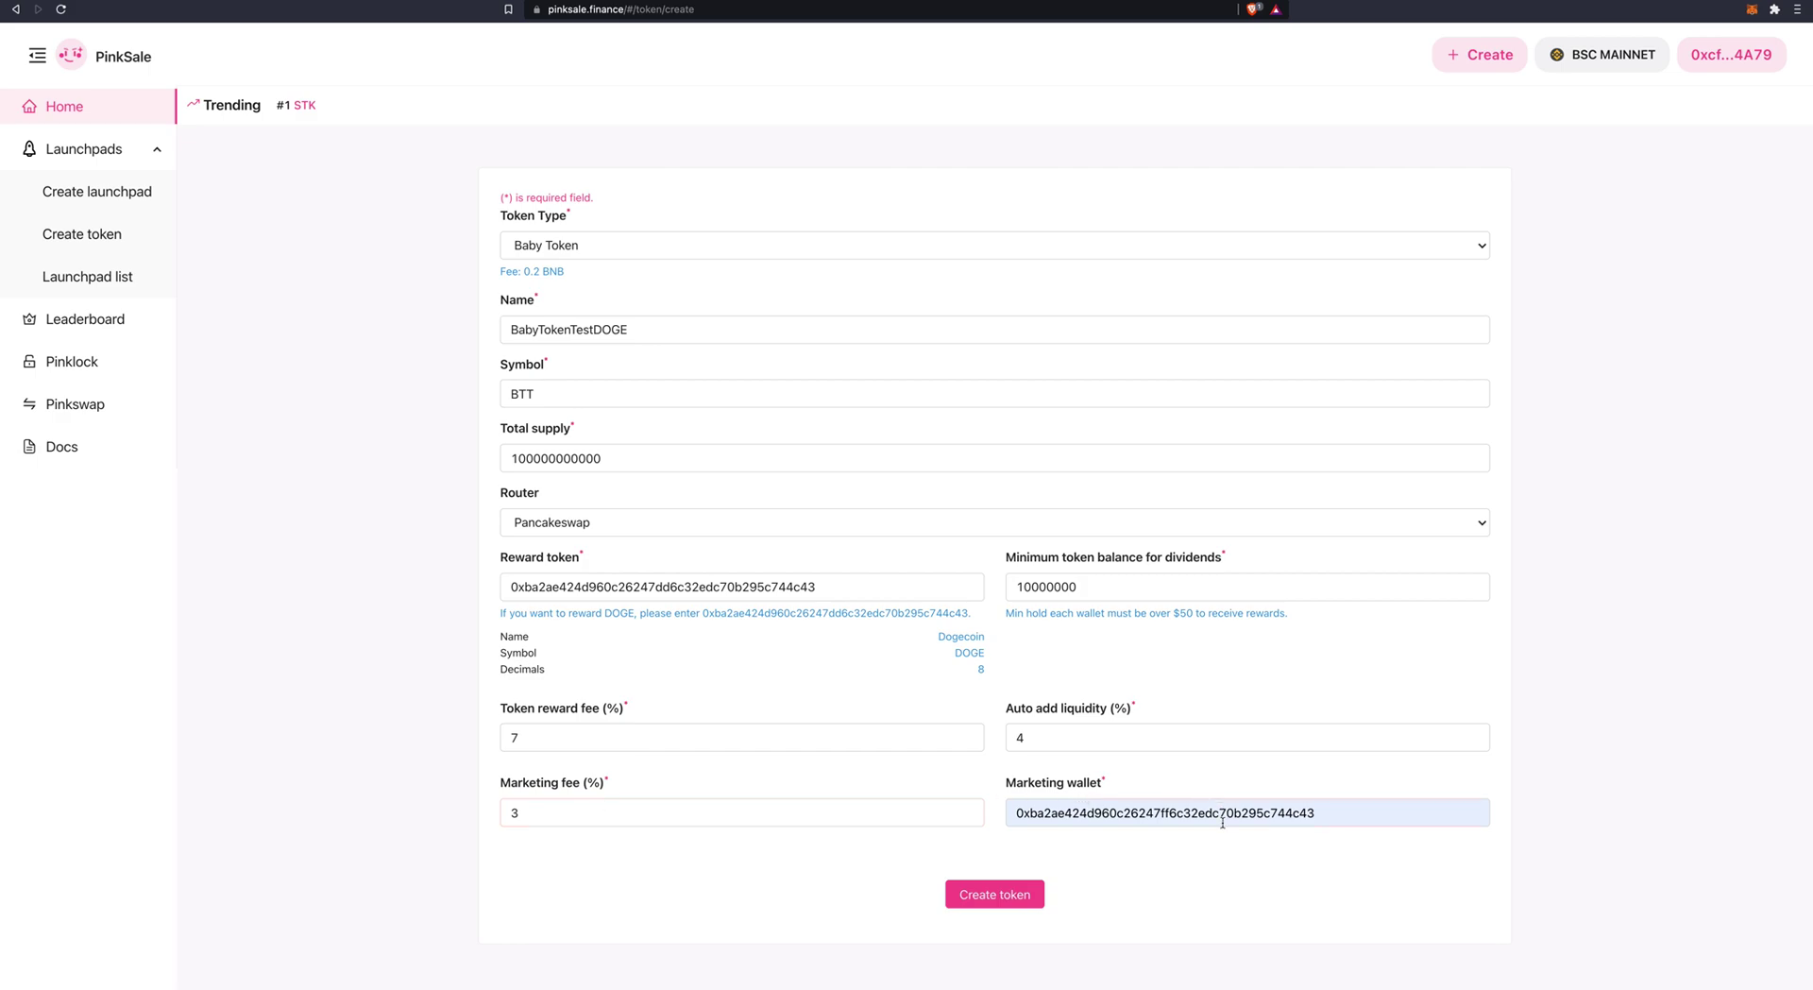
- Resubmit the form and confirm the 0.2 BNB creation transaction in MetaMask
{"action": "left_click", "coordinate": [1000, 893]}
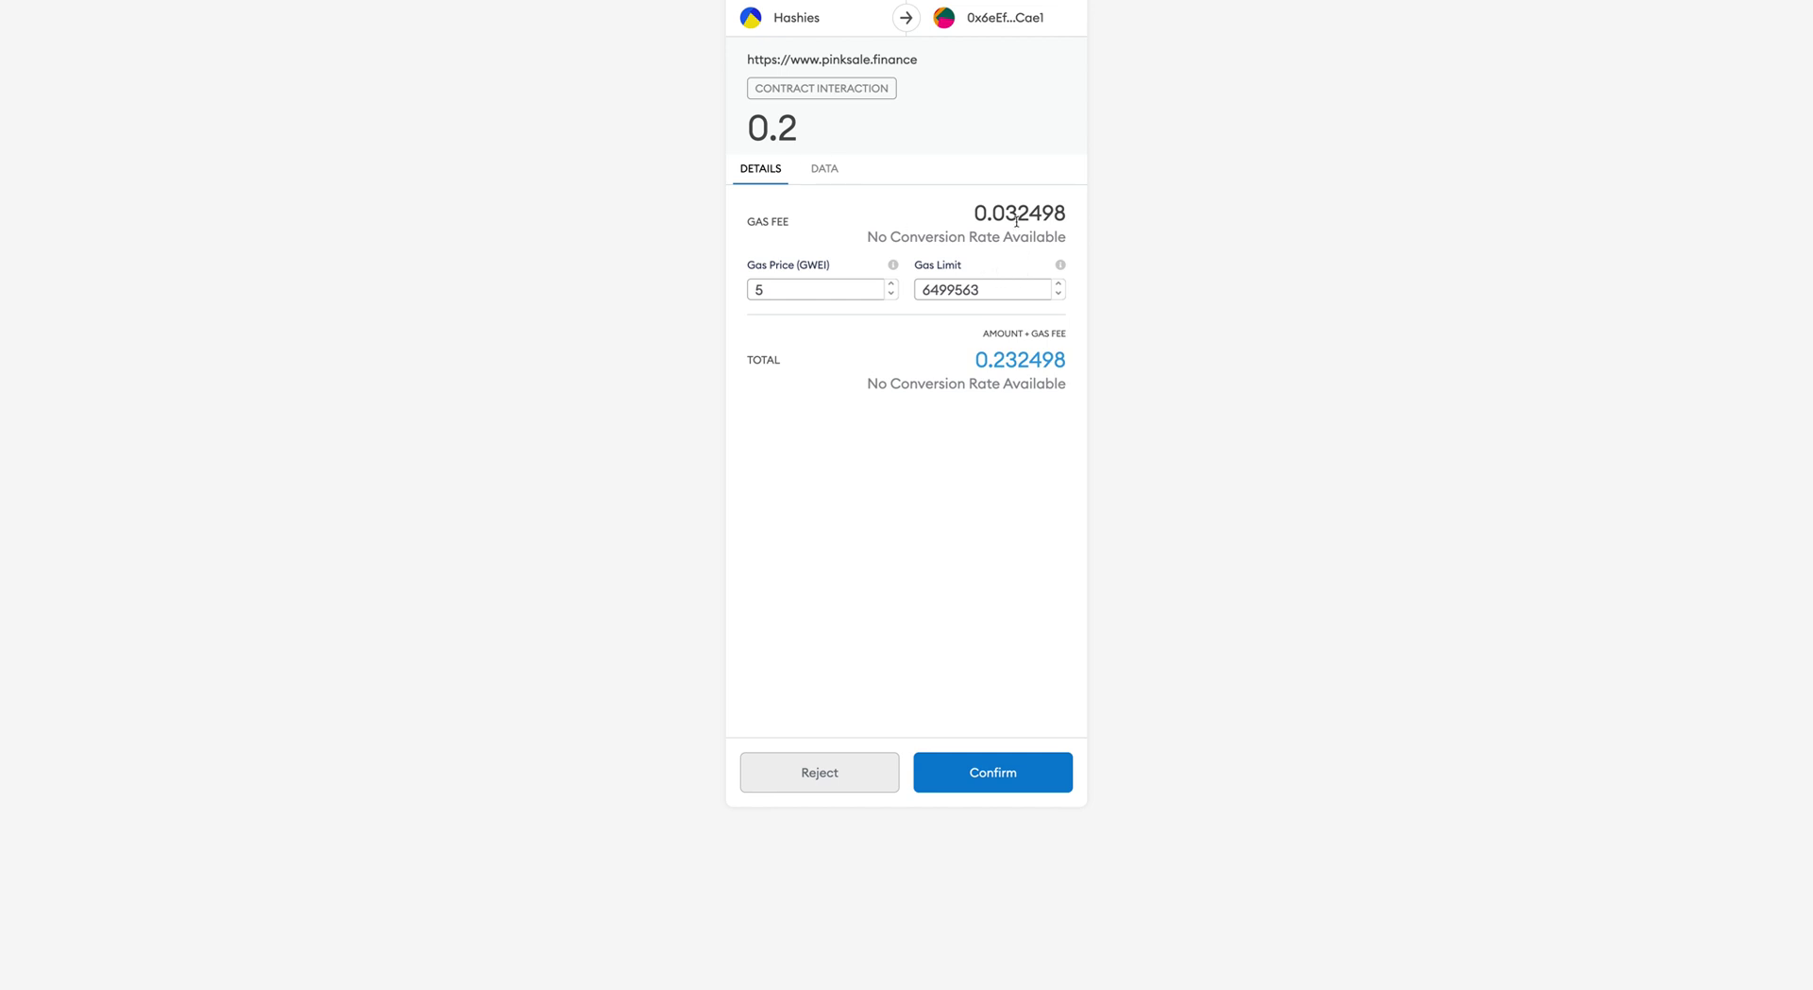
{"action": "mouse_move", "coordinate": [1020, 212]}
{"action": "left_click", "coordinate": [1009, 777]}
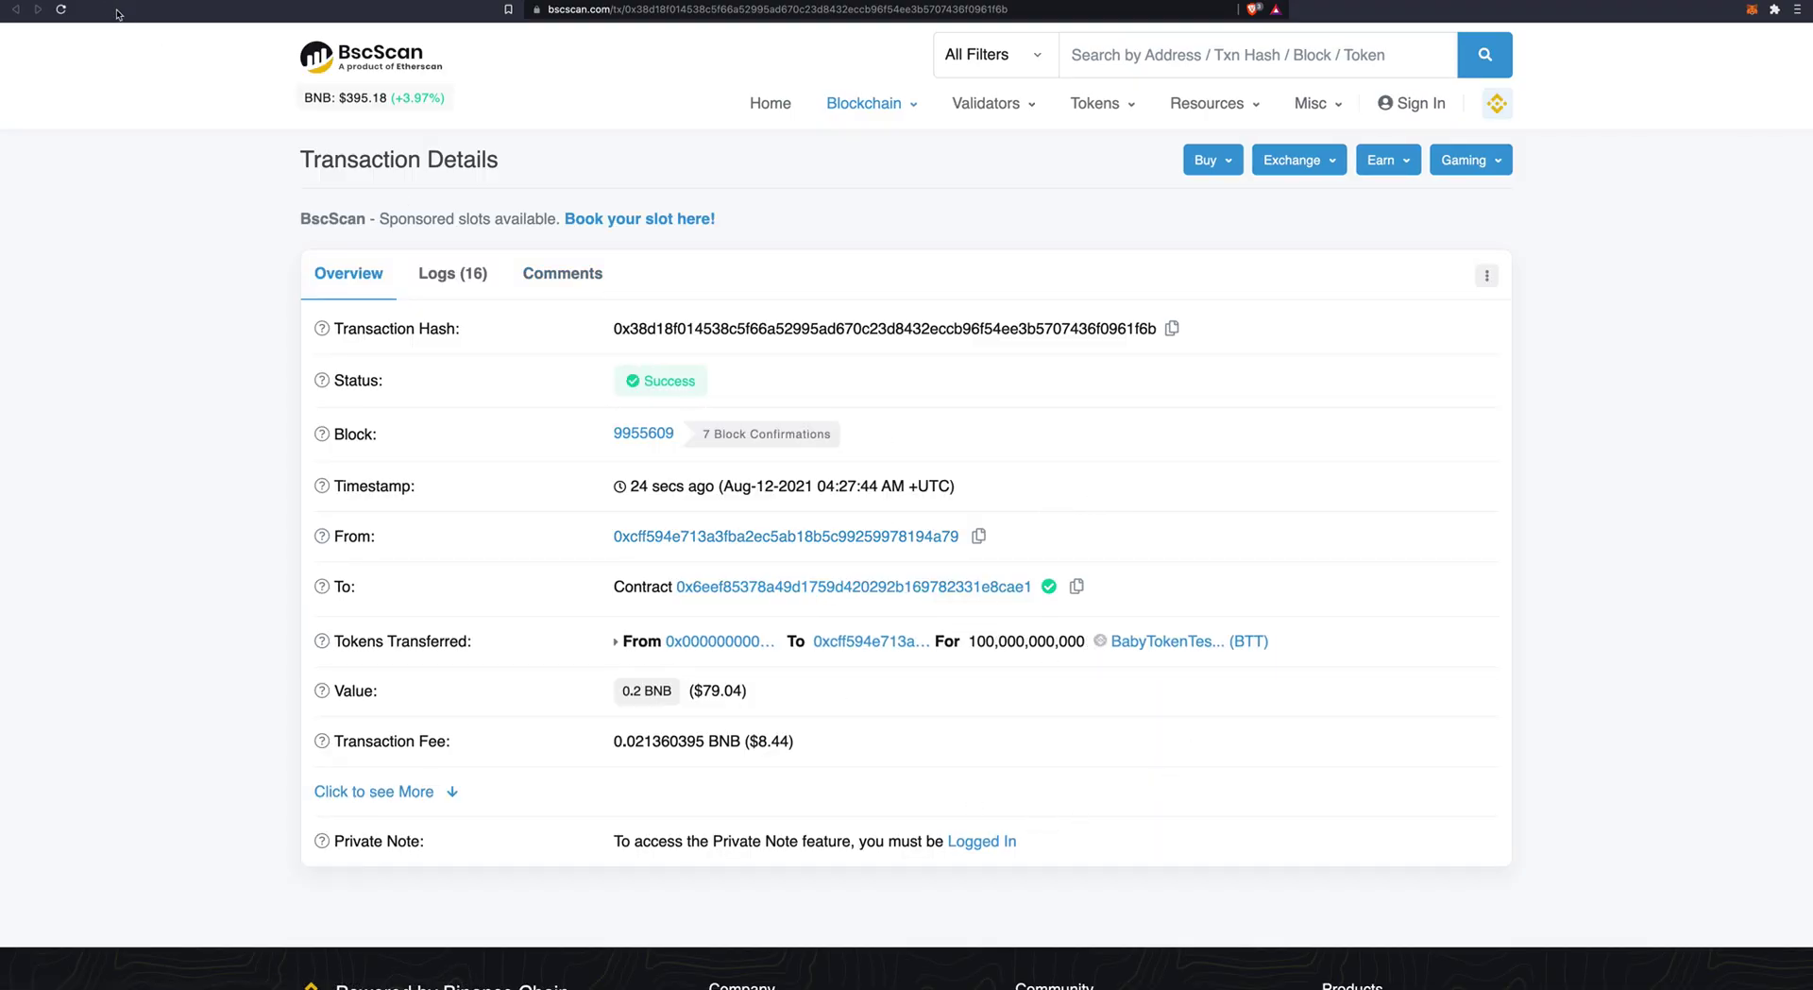
- Close the BscScan tab to return to the token-created summary
{"action": "key", "text": "ctrl+w"}
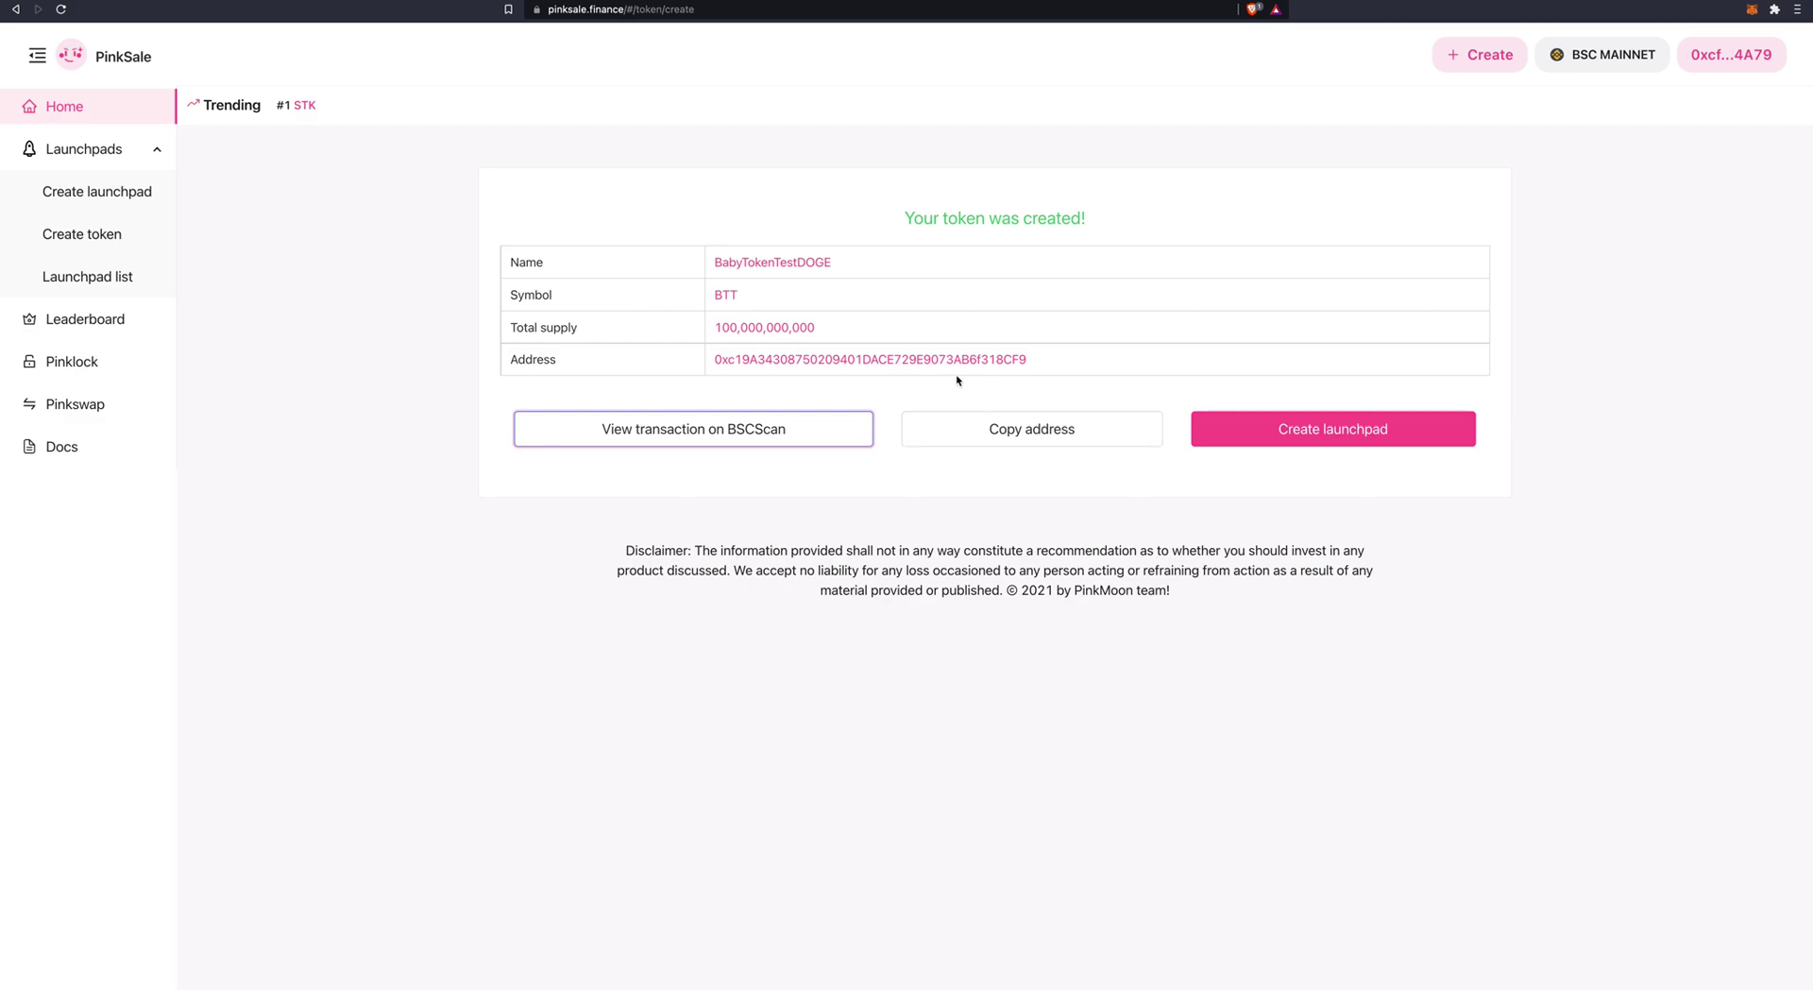